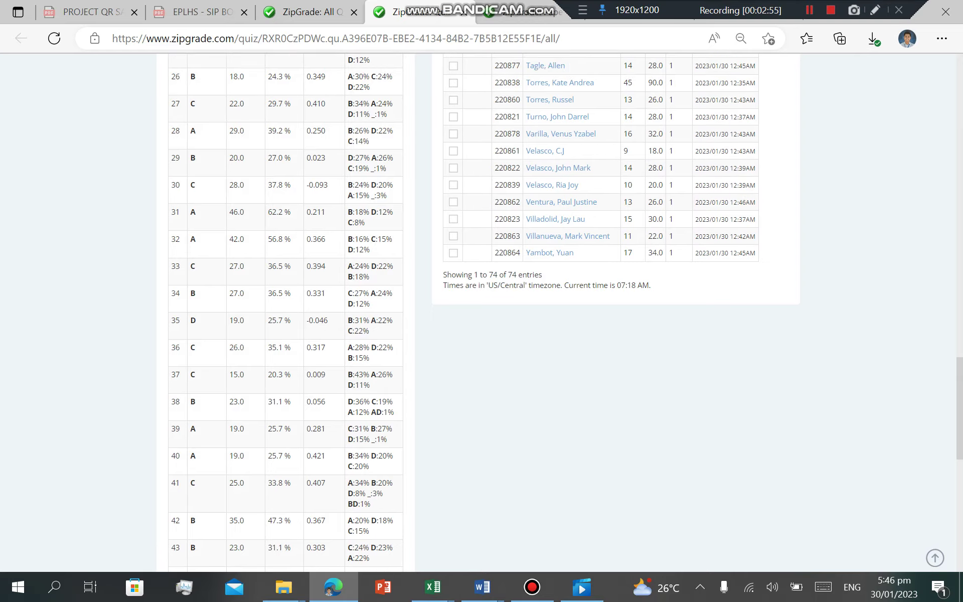
Step: Export the quiz statistics as a Standard Format CSV and open the downloaded quiz-QA2-G8 AP-standard20180510 file in Excel
scroll(380, 237, up, 20)
click(380, 238)
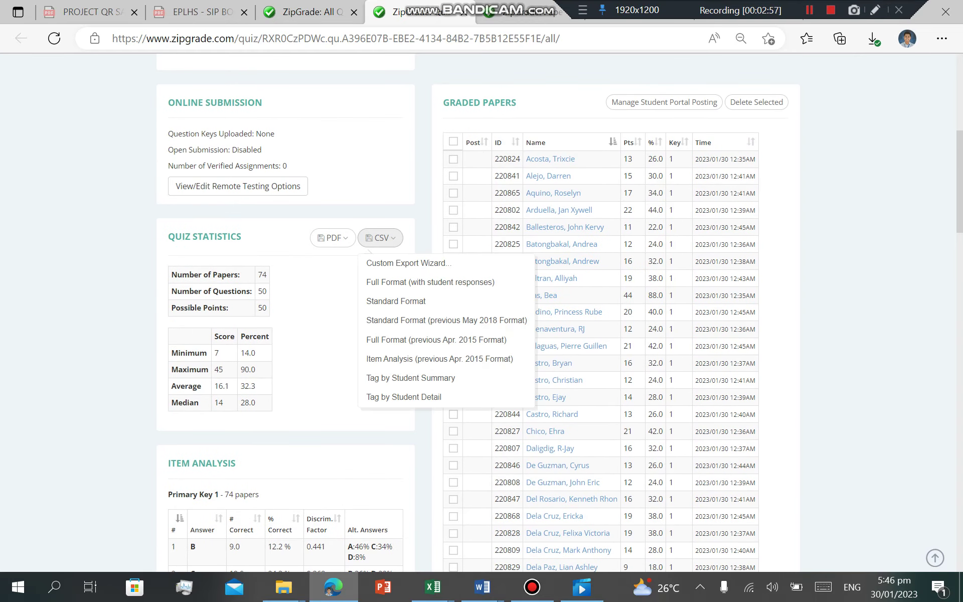
click(396, 301)
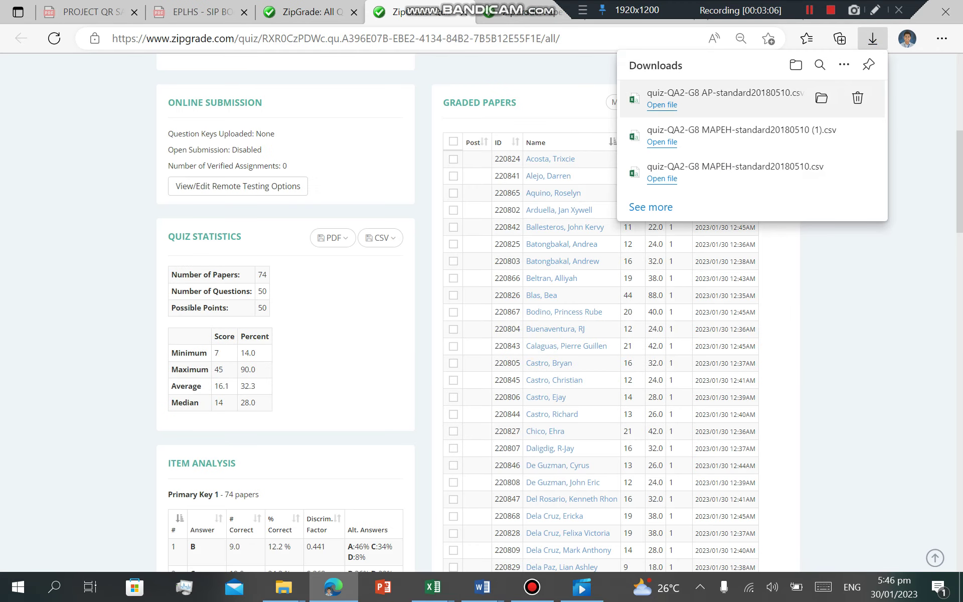
click(661, 104)
click(308, 256)
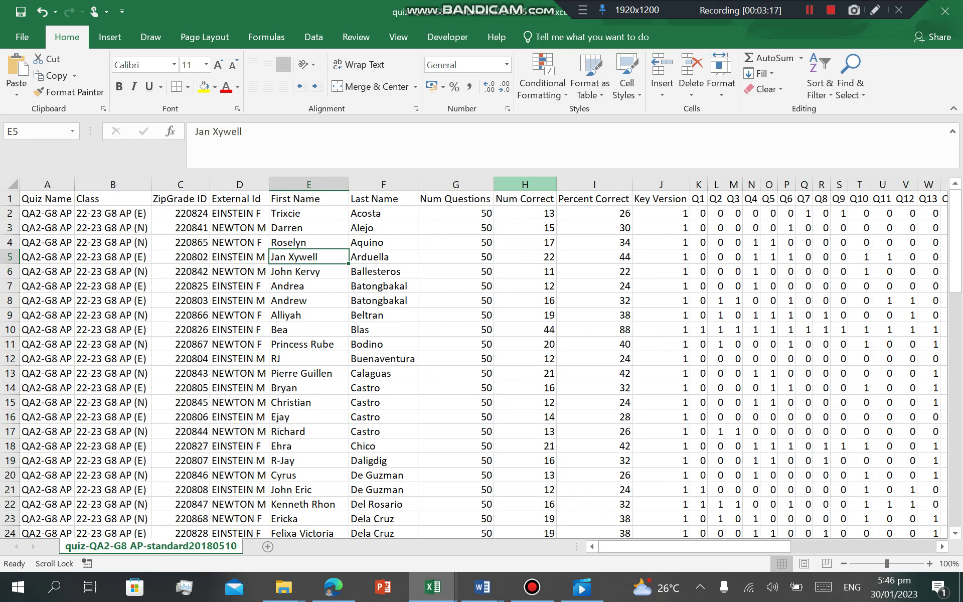
Step: Fill the entire Num Correct column with yellow
click(525, 184)
click(455, 285)
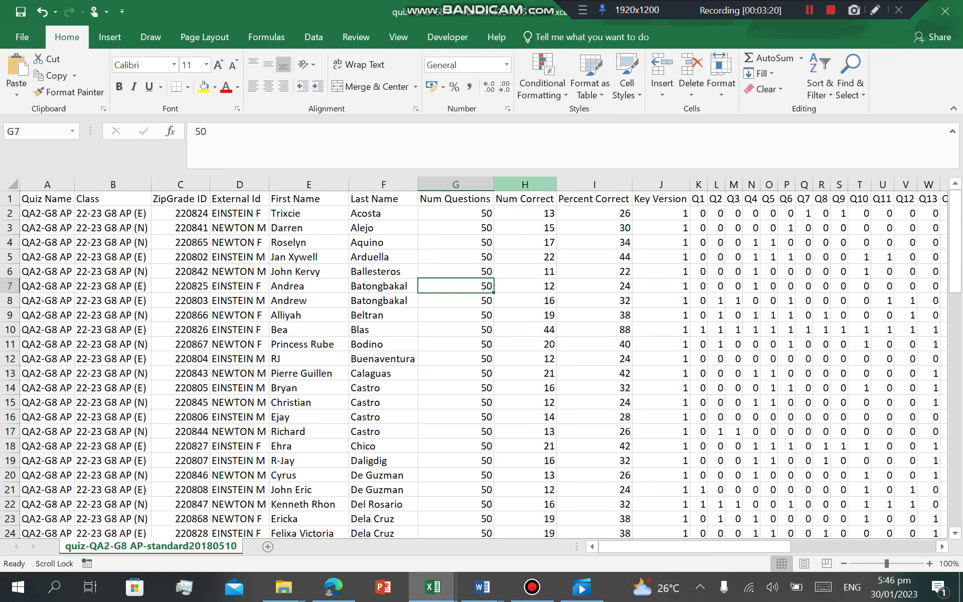
click(525, 184)
click(203, 86)
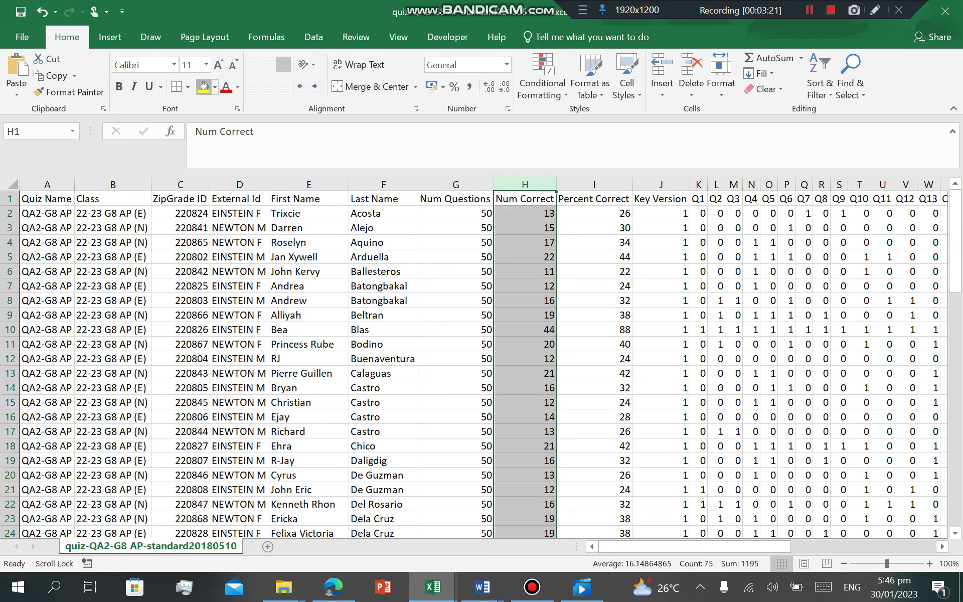
click(181, 344)
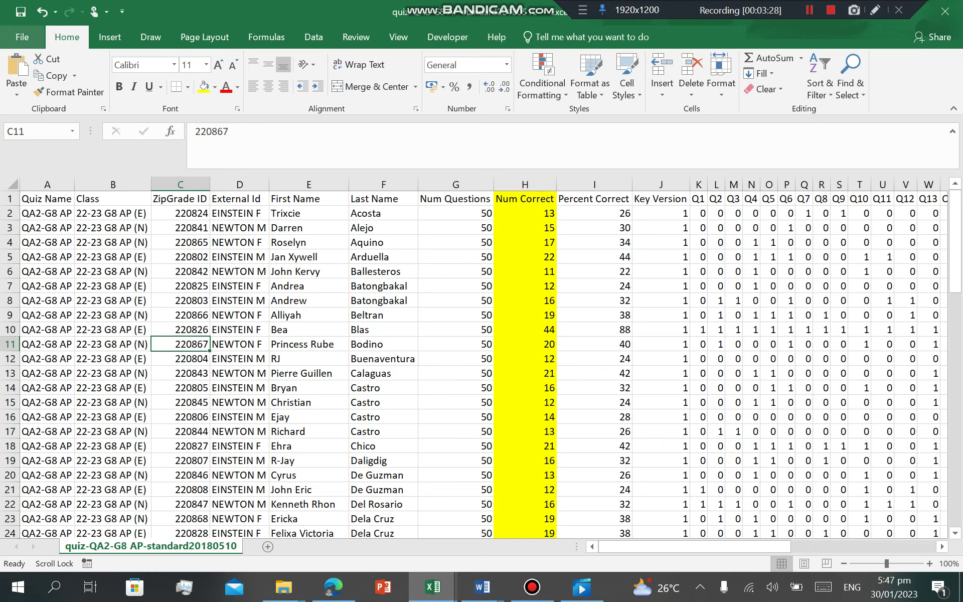
Step: Start saving a copy of the file in the Downloads folder with Excel Workbook as the file type
click(22, 36)
click(28, 159)
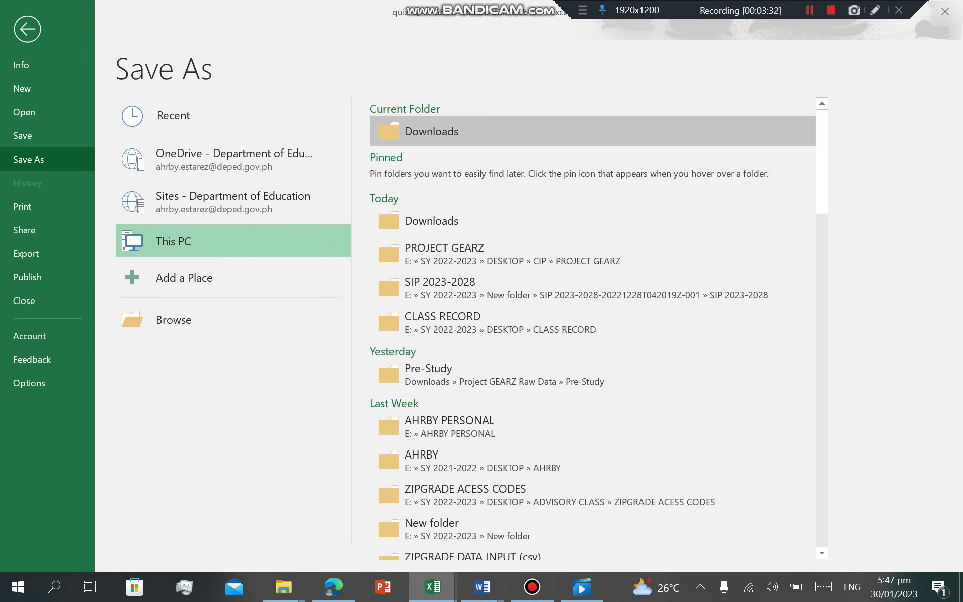
click(431, 131)
click(634, 442)
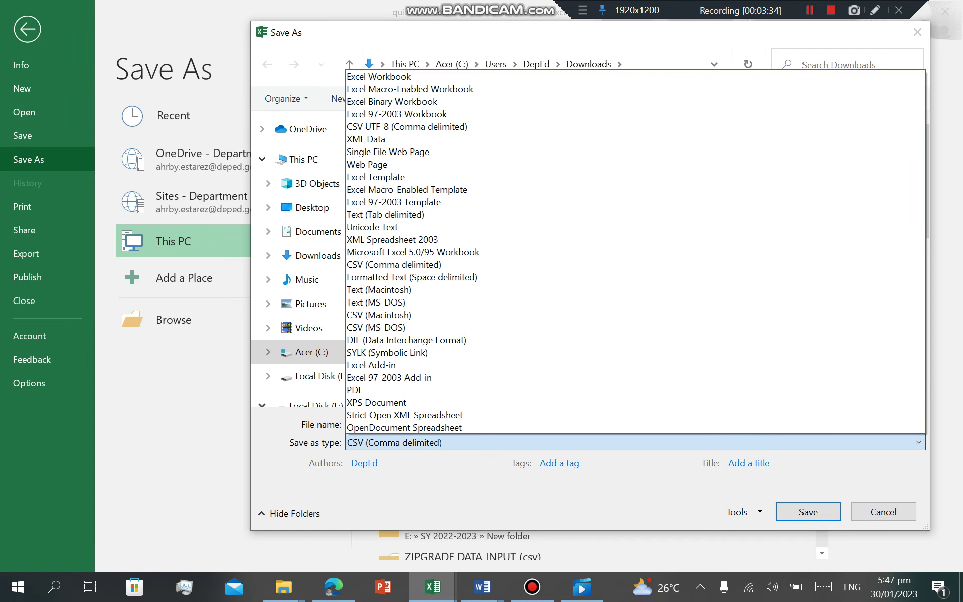
key(Escape)
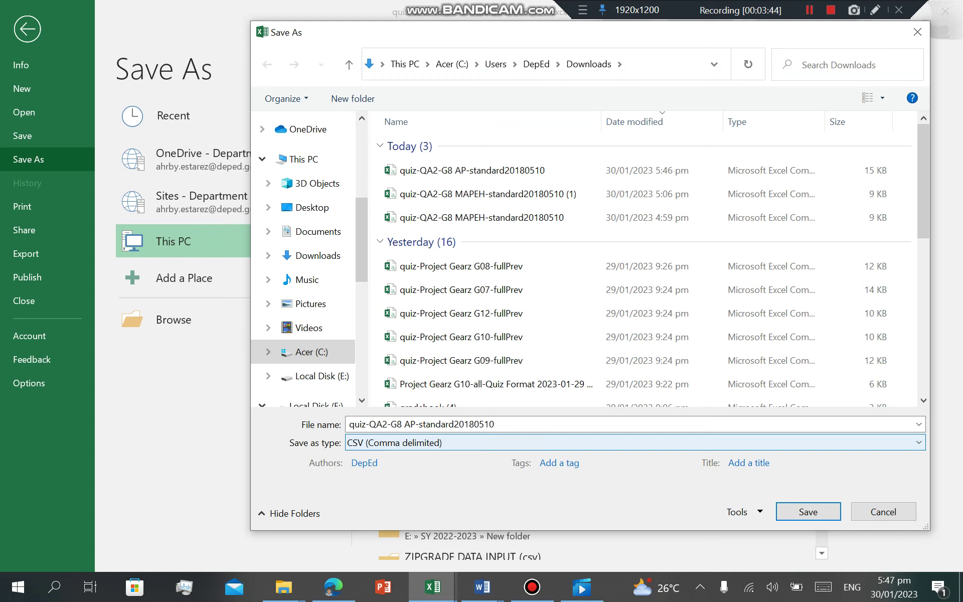
click(635, 442)
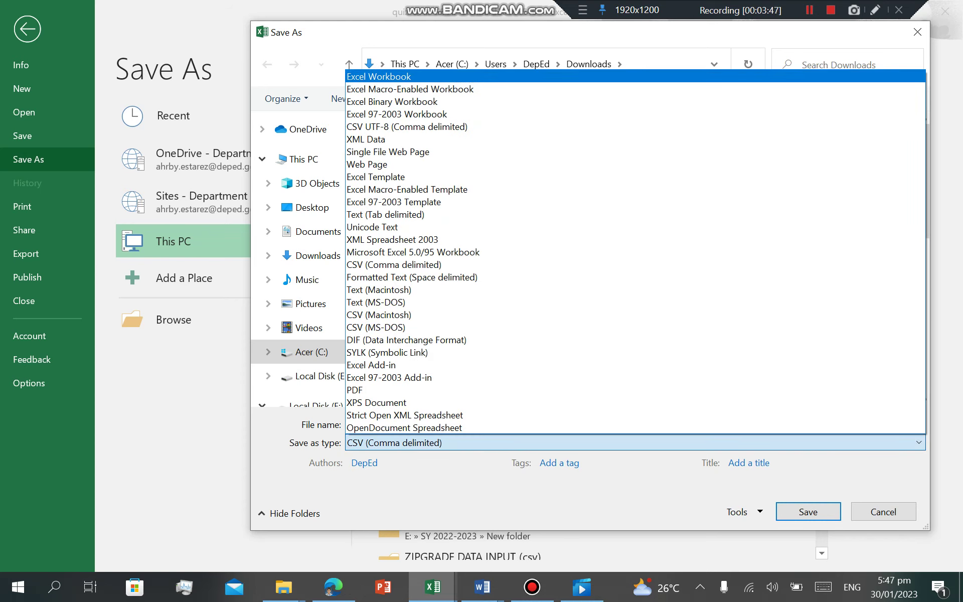
click(378, 76)
Step: Shorten the file name to quiz-QA2-G8 AP and save the workbook
click(497, 425)
key(BackSpace)
key(BackSpace)
key(BackSpace)
key(BackSpace)
key(BackSpace)
key(BackSpace)
key(BackSpace)
key(BackSpace)
key(BackSpace)
key(BackSpace)
key(BackSpace)
key(BackSpace)
key(BackSpace)
key(BackSpace)
key(BackSpace)
key(BackSpace)
key(BackSpace)
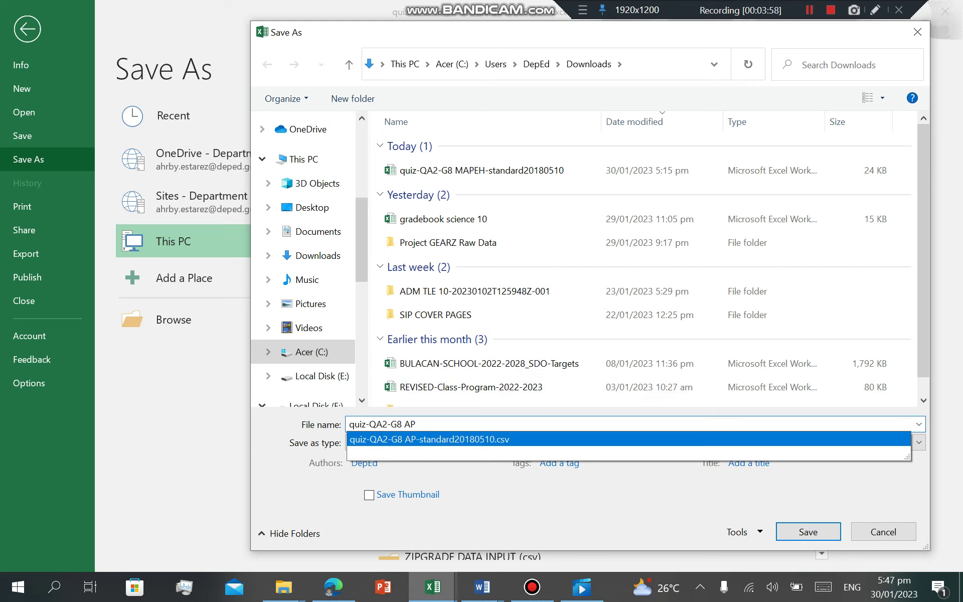
key(Escape)
click(808, 531)
Step: Select the Q51 to Q60 range BI1:BR75 and examine it alongside the rest of the student data
drag(516, 199, 723, 504)
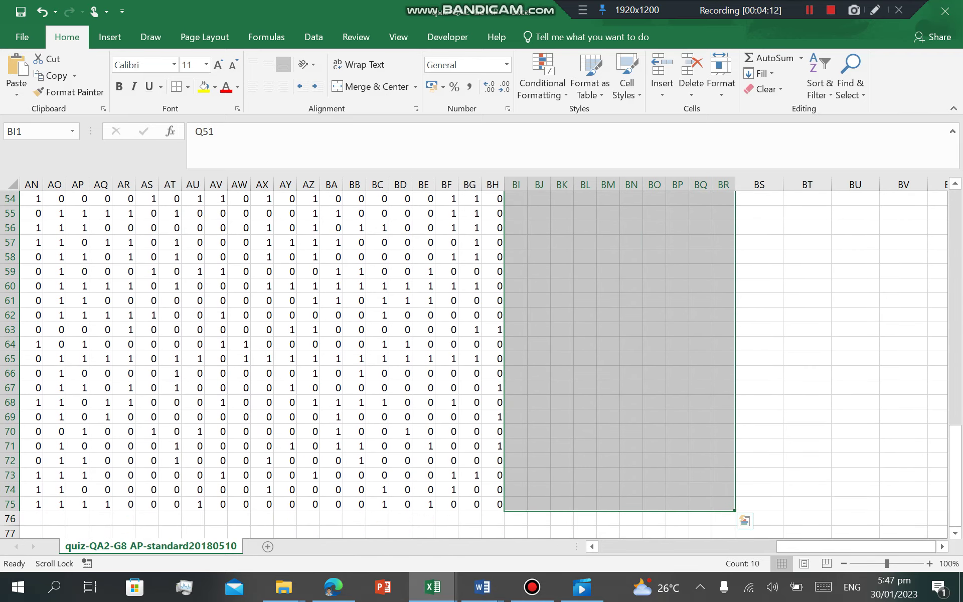
scroll(481, 361, up, 18)
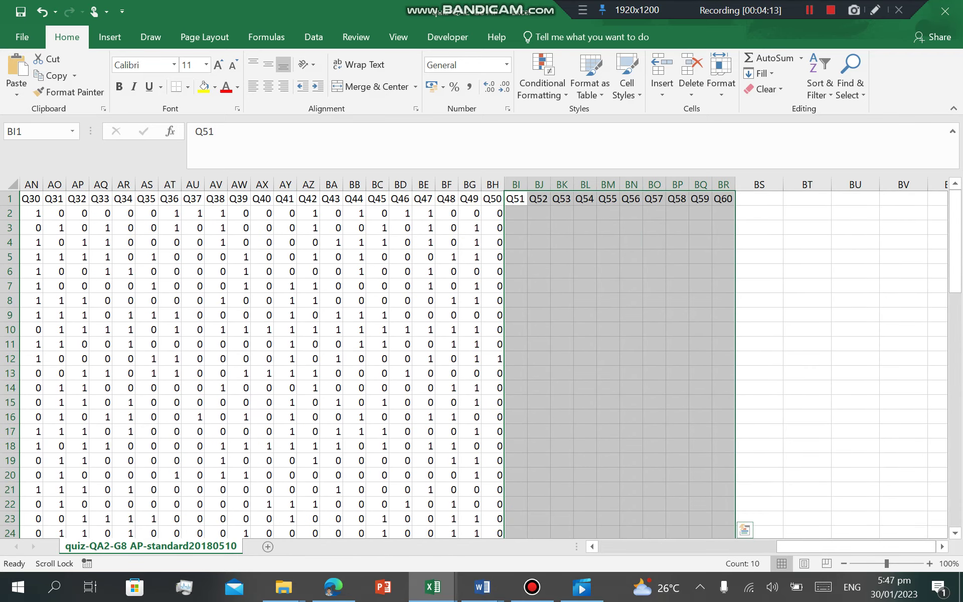
scroll(482, 361, down, 18)
scroll(482, 361, left, 2)
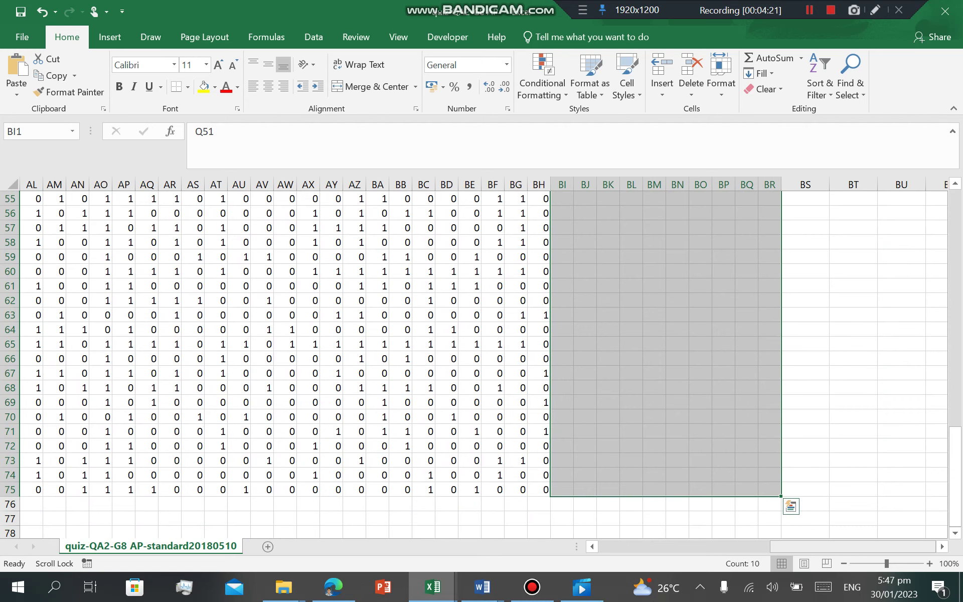
scroll(481, 361, left, 3)
scroll(481, 361, left, 11)
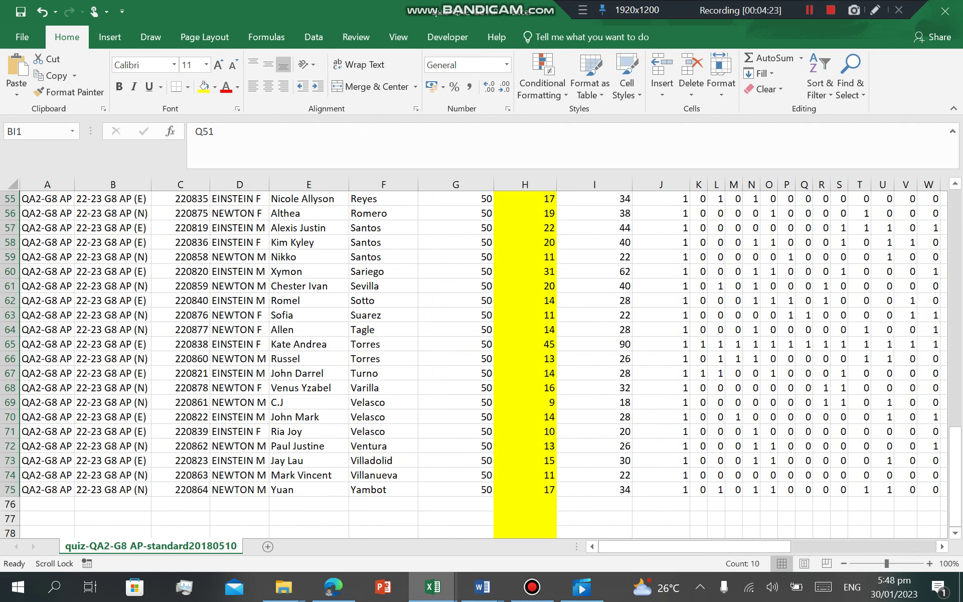
scroll(481, 361, up, 5)
scroll(481, 361, up, 13)
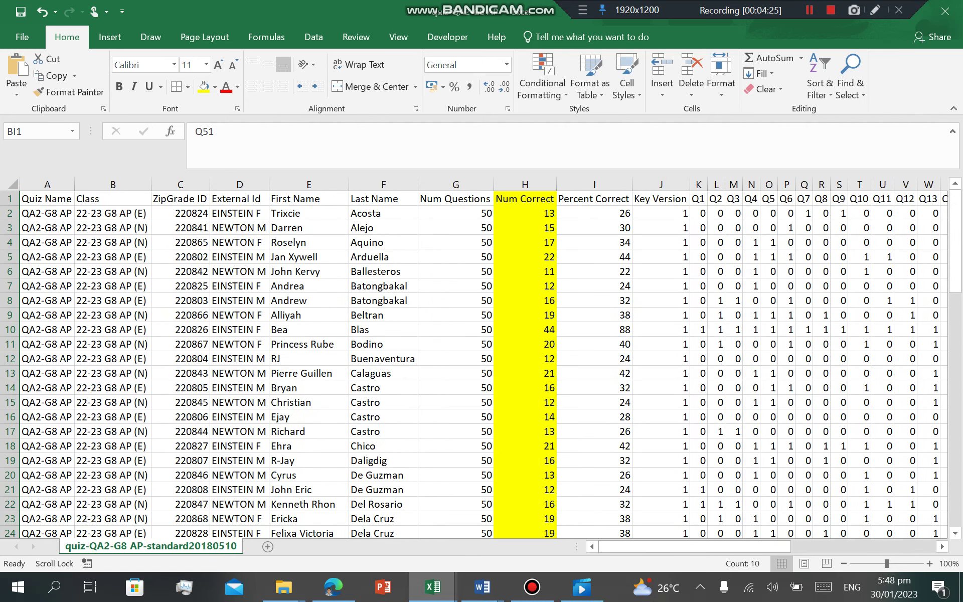
Step: Set up a custom sort of the student data by External Id in Z to A order
click(113, 286)
click(818, 76)
click(836, 145)
click(616, 259)
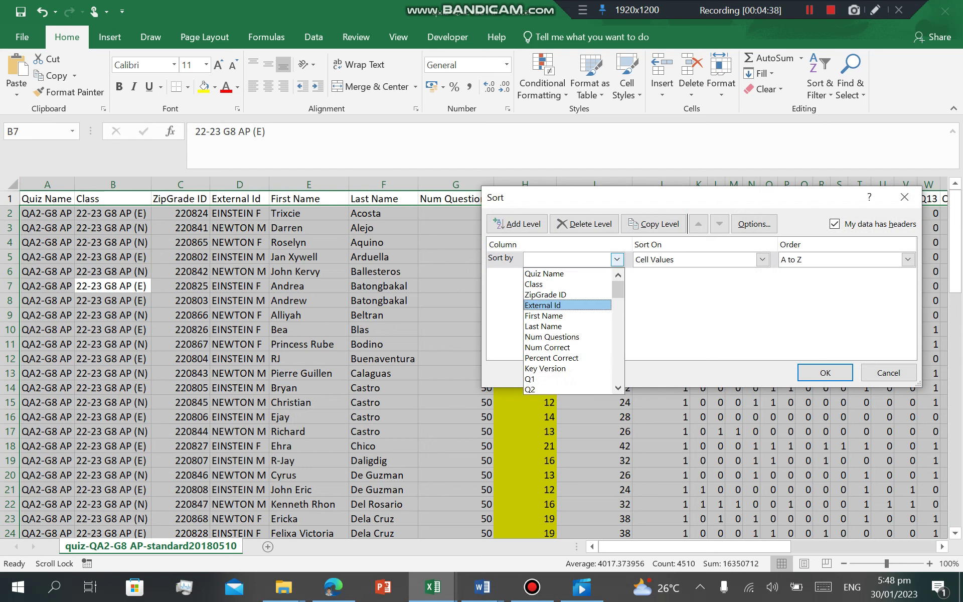
click(566, 305)
click(907, 259)
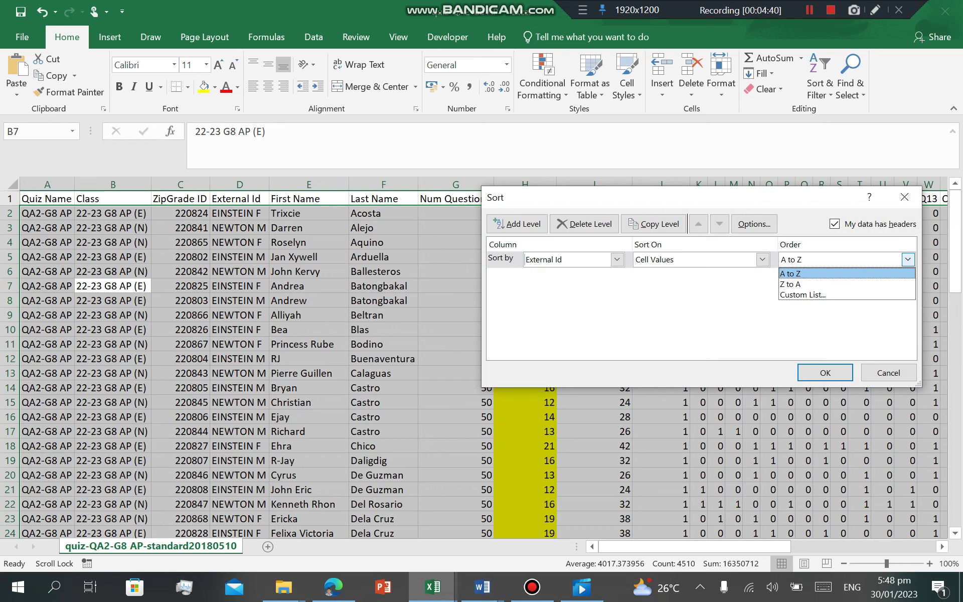
click(802, 284)
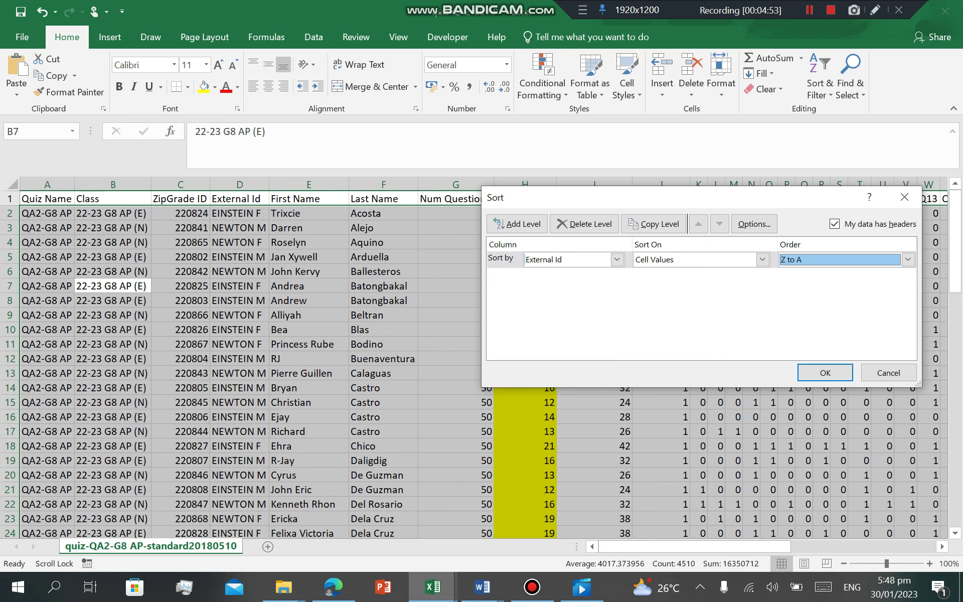
Step: Add a second sort level by Last Name in A to Z order and apply the sort
click(517, 224)
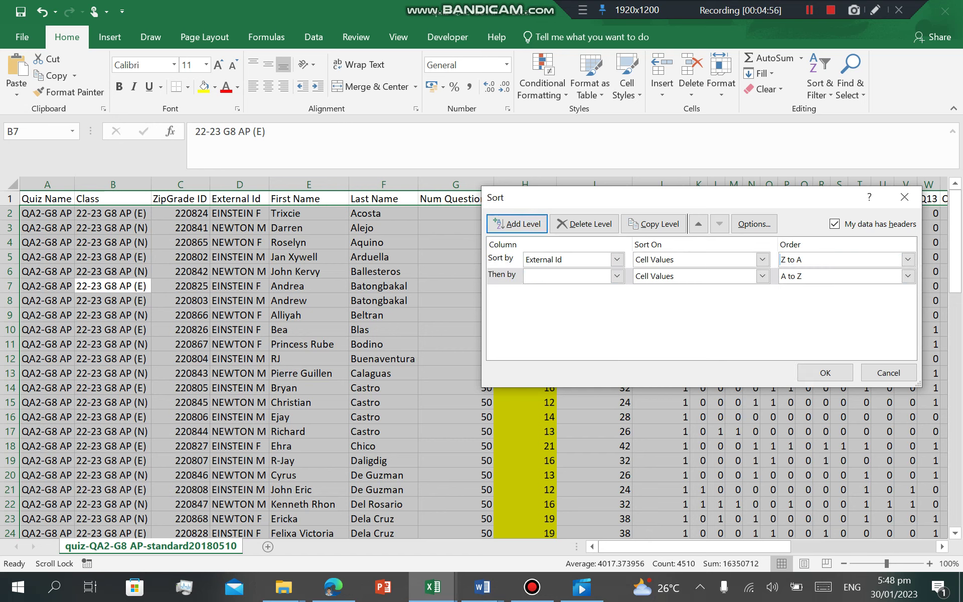
click(617, 276)
key(Down)
key(Down)
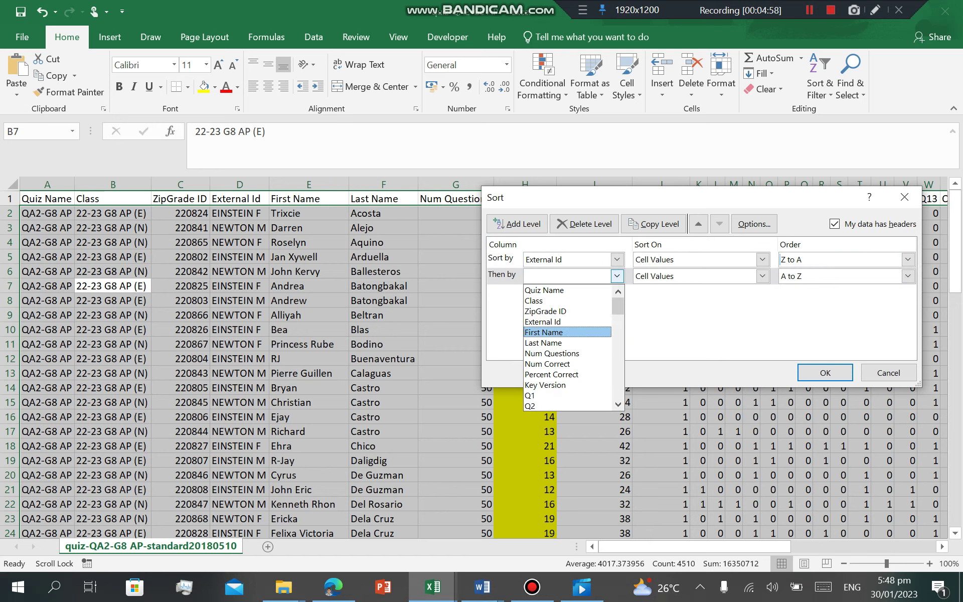
click(543, 343)
click(825, 372)
Step: Examine the sorted External Id column for where each section and gender group begins and ends
click(239, 213)
scroll(481, 361, down, 8)
scroll(482, 361, up, 8)
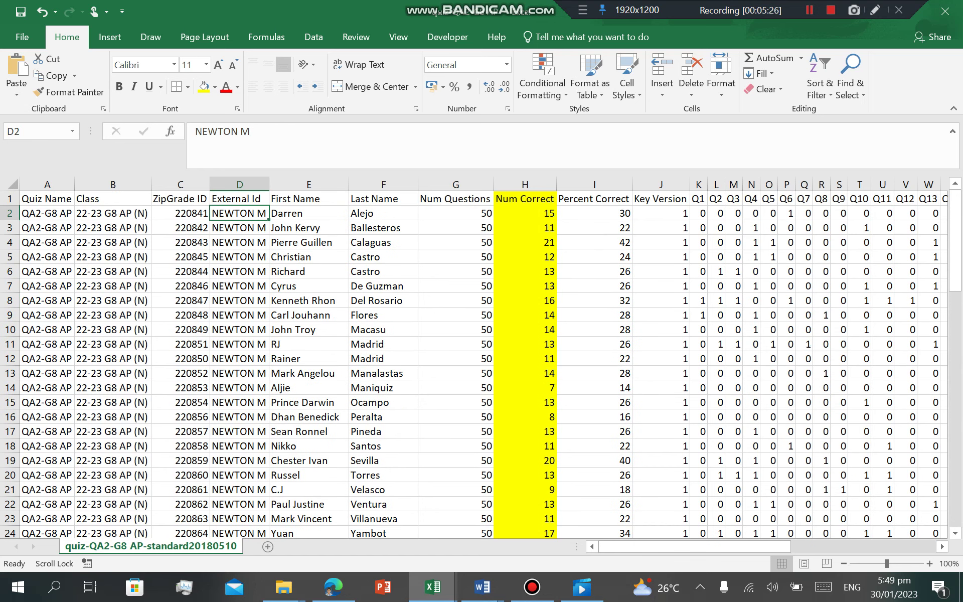
click(239, 228)
click(239, 213)
click(239, 228)
click(239, 213)
key(Down)
key(Down)
key(Down)
key(Down)
key(Down)
key(Down)
key(Down)
key(Down)
key(Down)
key(Down)
key(Down)
key(Down)
key(Down)
key(Down)
key(Down)
key(Down)
key(Down)
key(Down)
key(Down)
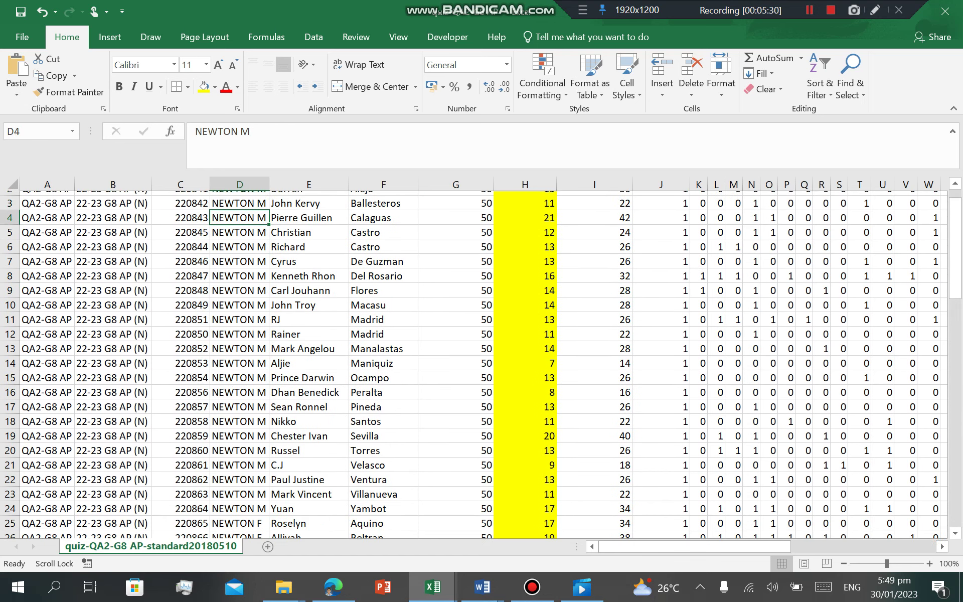
key(Down)
key(Down)
key(Down)
key(Down)
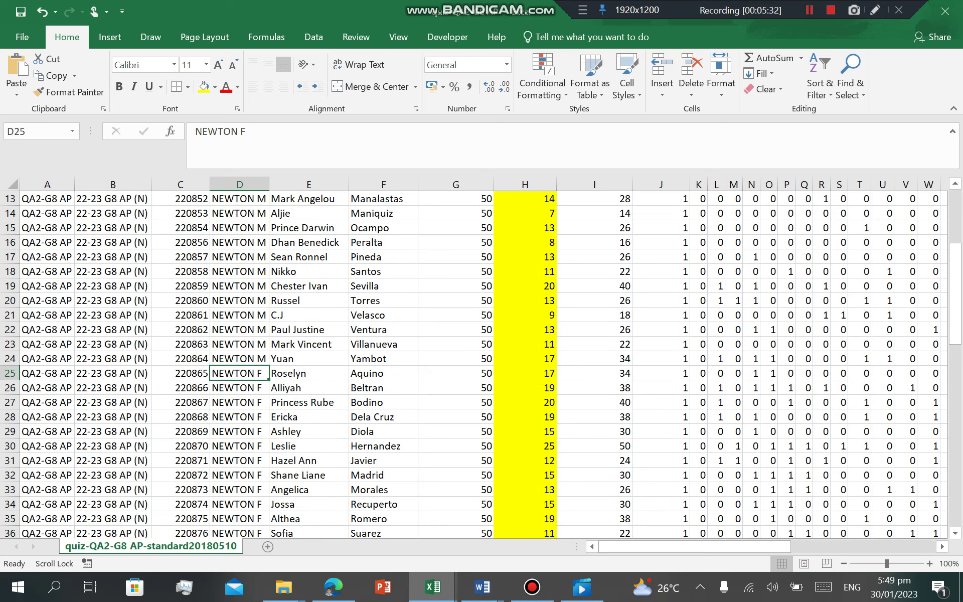
key(Up)
key(Down)
scroll(482, 364, down, 4)
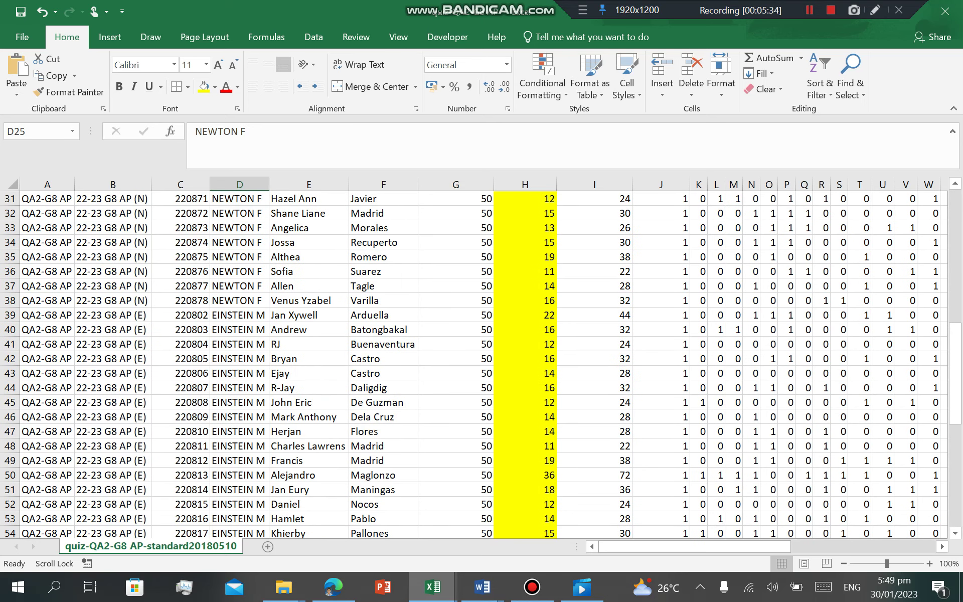
click(239, 286)
click(239, 300)
key(Down)
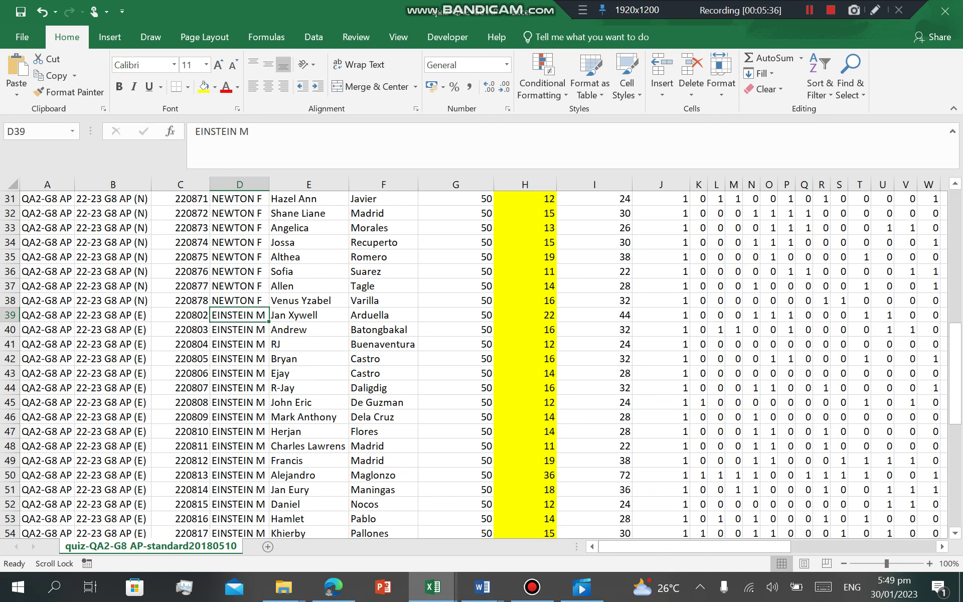
key(Down)
key(Down)
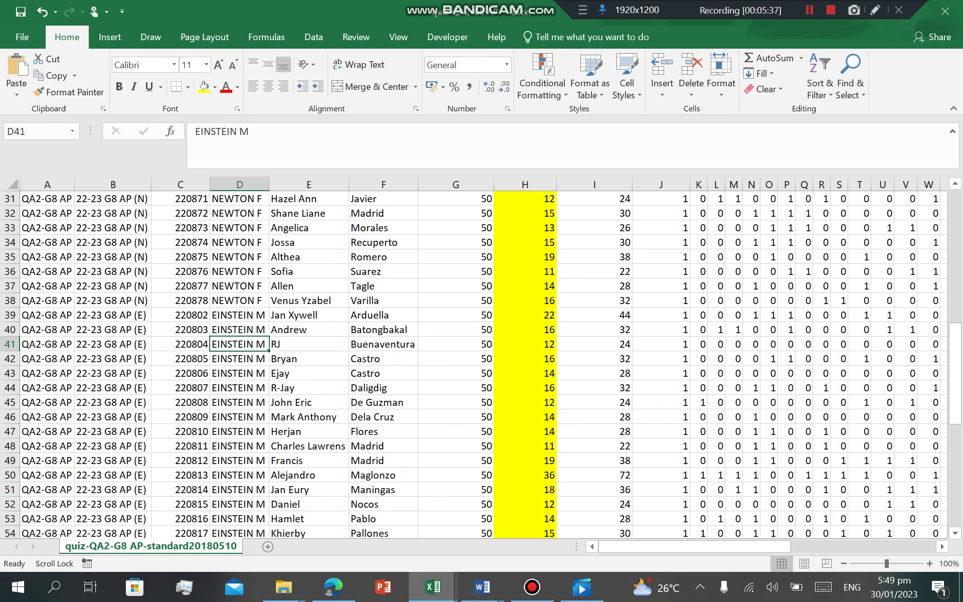
scroll(481, 361, up, 10)
click(240, 213)
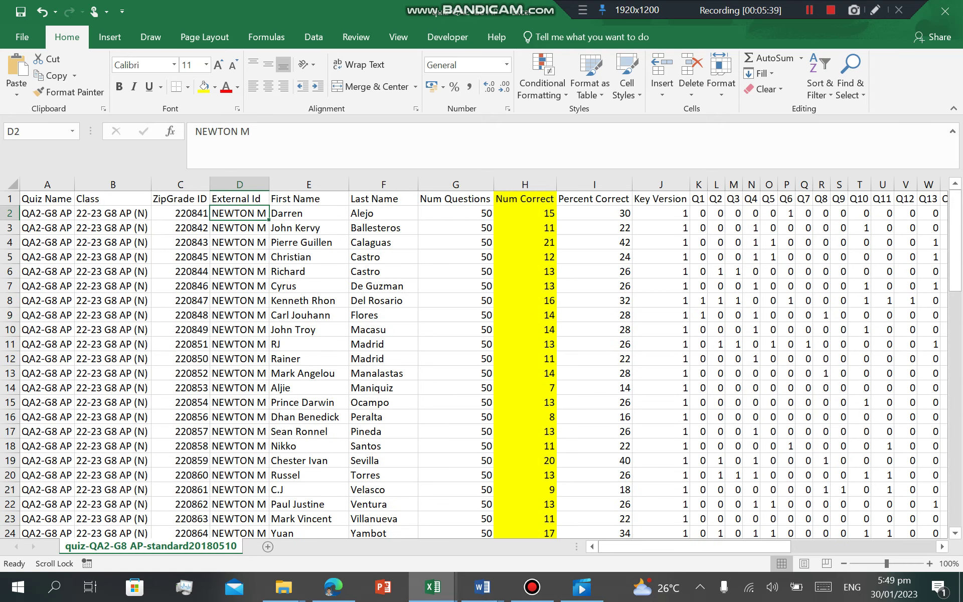
click(239, 257)
scroll(481, 361, down, 3)
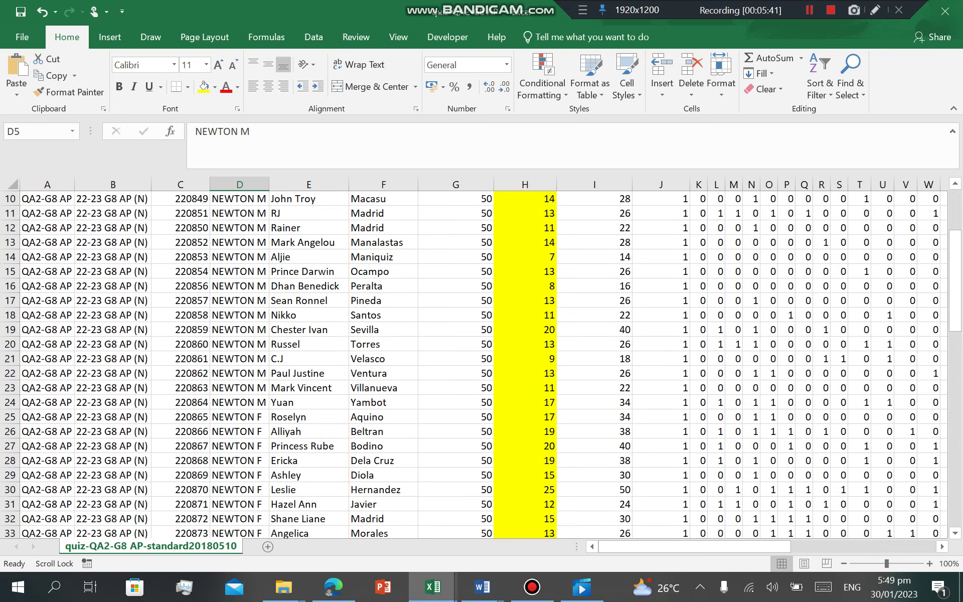
scroll(481, 361, down, 4)
click(239, 460)
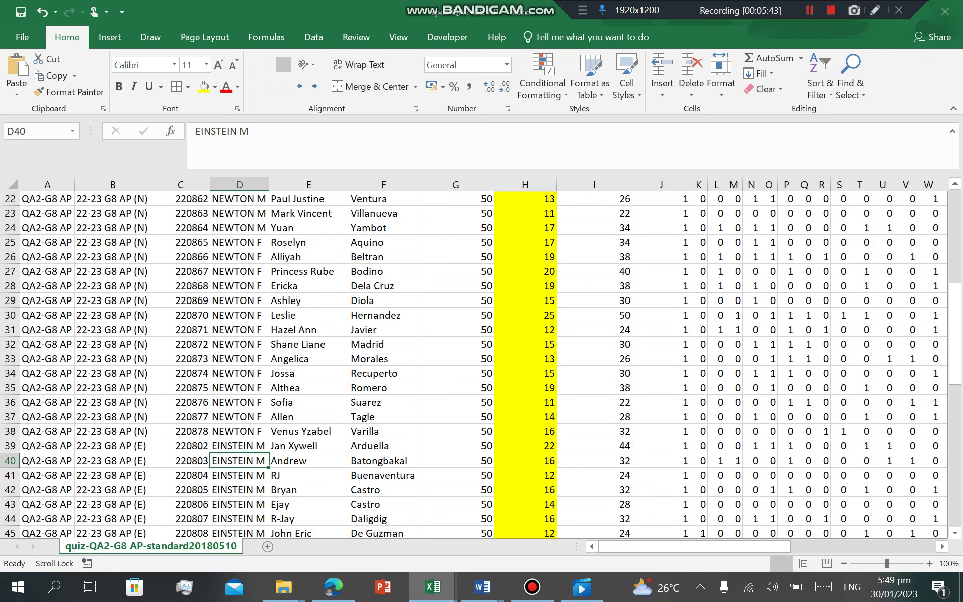
scroll(481, 361, up, 7)
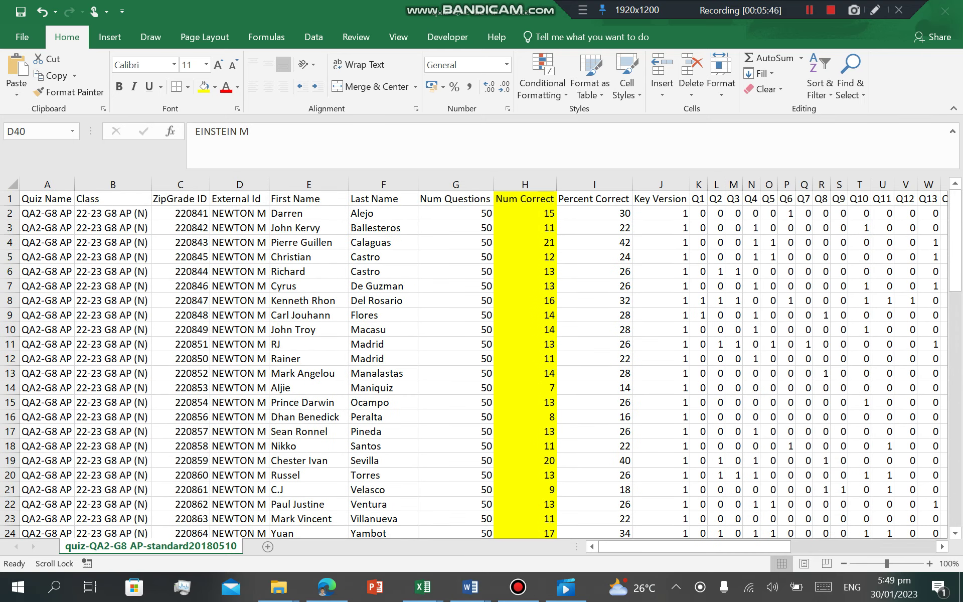
Step: Fill the first and last names of all NEWTON students, E2:F38, with yellow
drag(309, 214, 383, 402)
click(203, 87)
scroll(308, 361, up, 8)
click(180, 417)
Step: Move the student in row 28 to the end of the NEWTON F group, inserting the cut row directly above the first EINSTEIN M row
scroll(180, 417, down, 4)
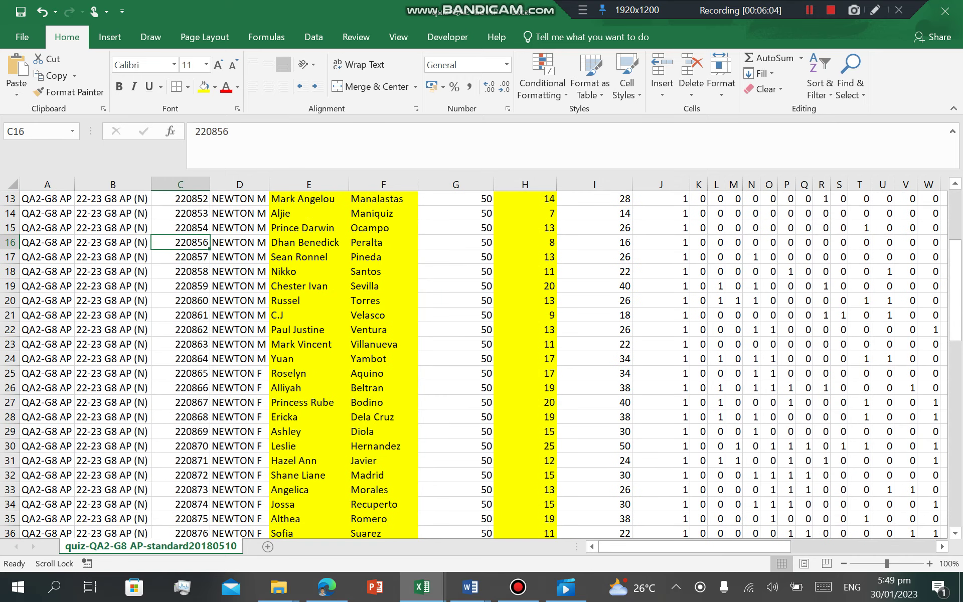
scroll(482, 363, down, 3)
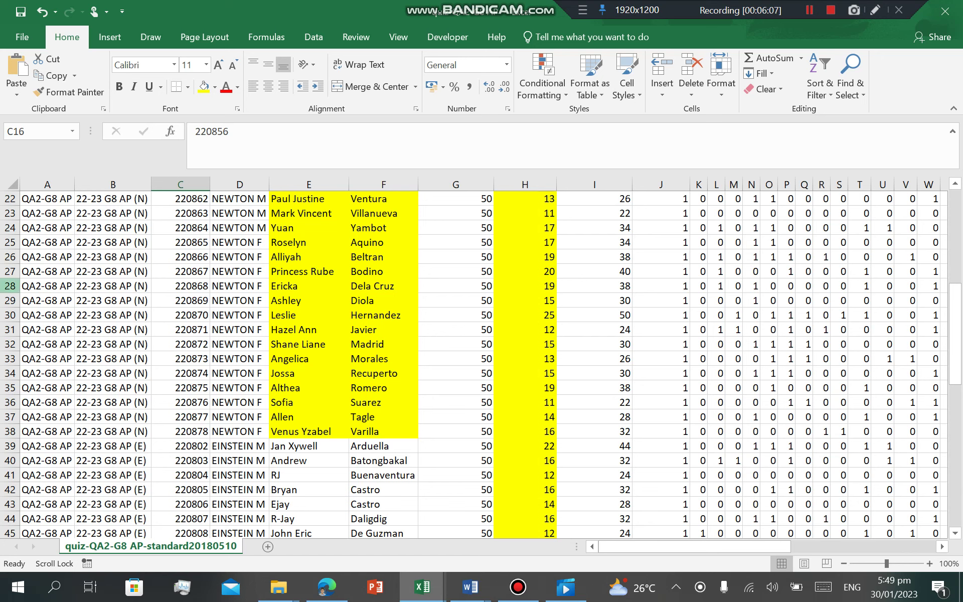
click(9, 286)
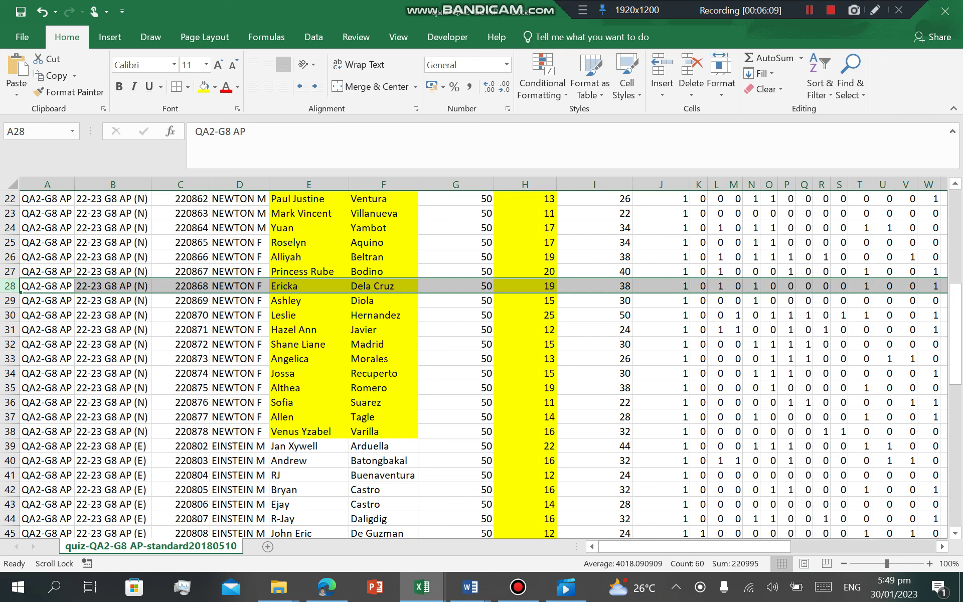
key(ctrl+x)
right_click(10, 446)
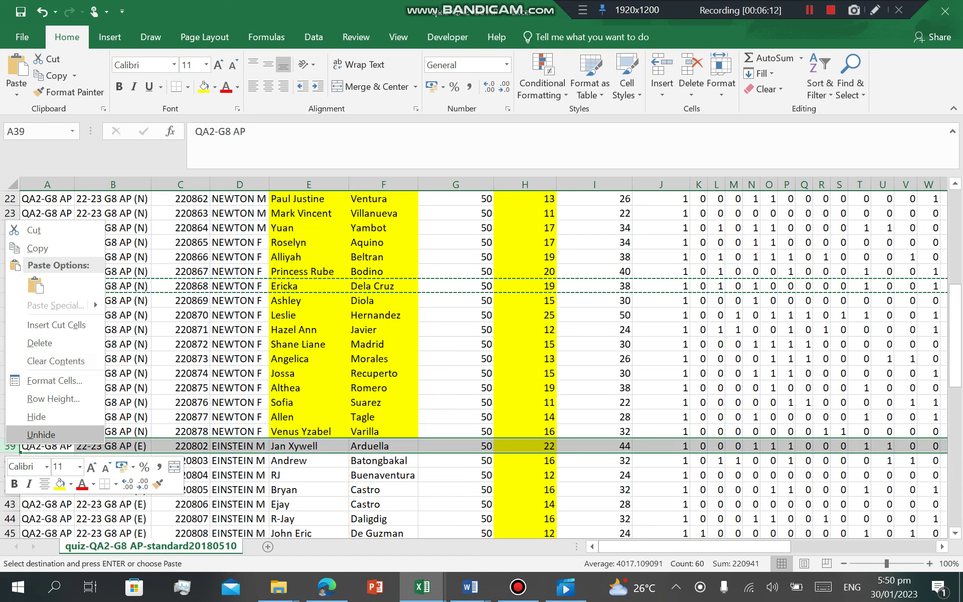
click(56, 324)
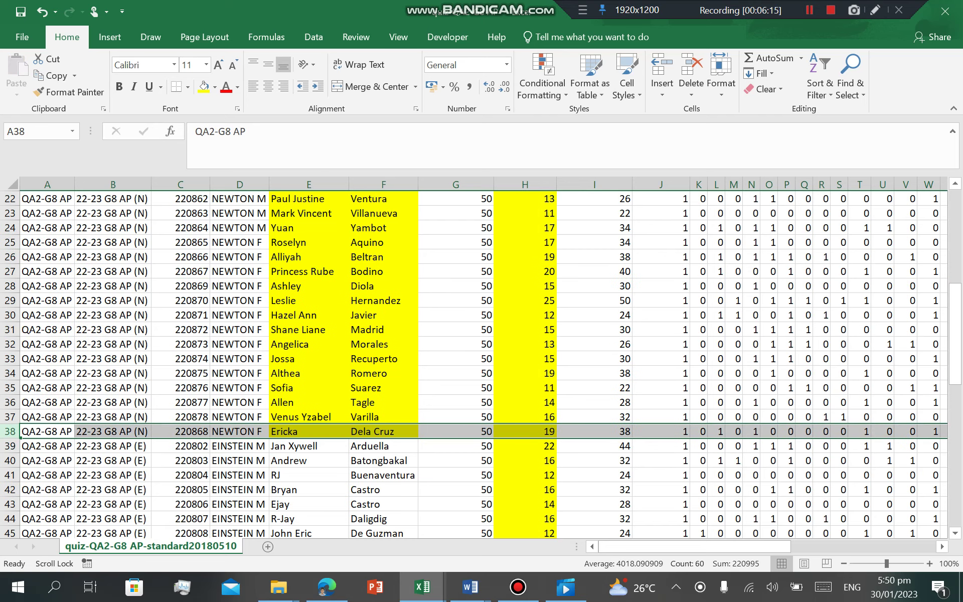
Step: Review the rearranged NEWTON rows and undo the row move
scroll(481, 364, up, 7)
scroll(481, 364, down, 4)
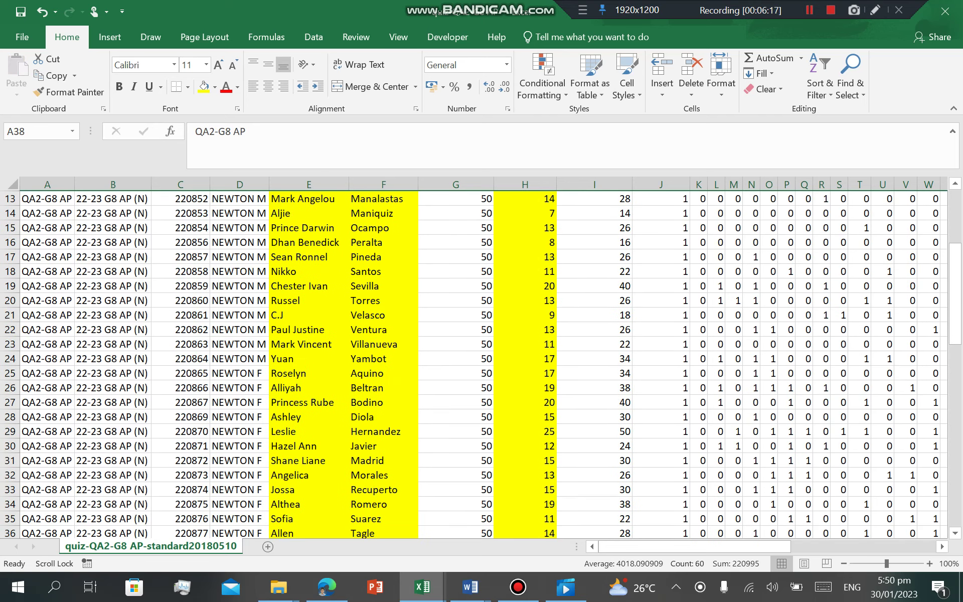
scroll(481, 364, down, 3)
key(ctrl+z)
click(309, 330)
key(ctrl+c)
scroll(481, 364, up, 7)
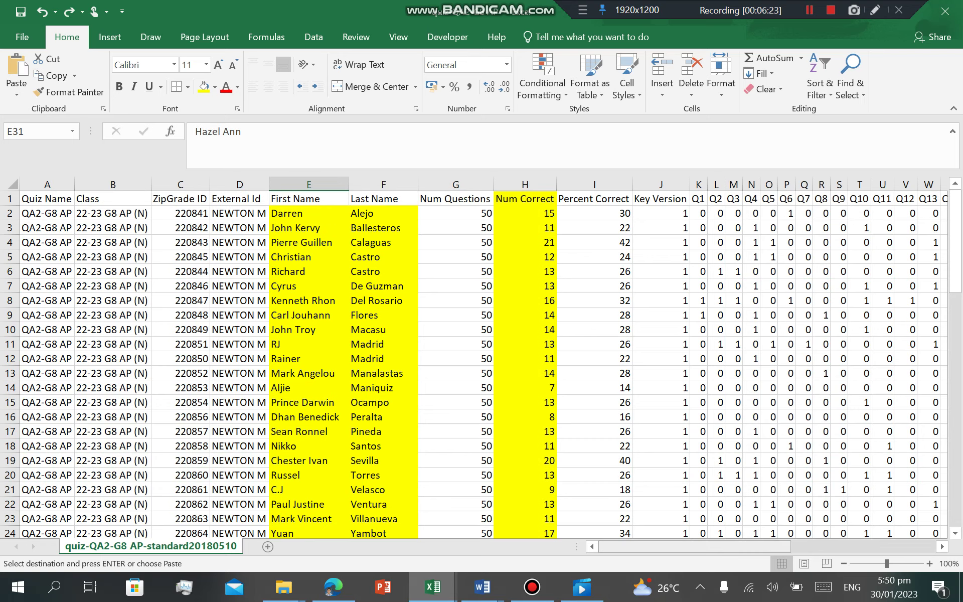
Step: Review the Num Correct scores, selecting them from H2 downward
mouse_move(694, 546)
mouse_down()
mouse_move(788, 546)
mouse_move(693, 546)
mouse_up()
click(525, 315)
drag(524, 213, 525, 535)
scroll(481, 364, up, 15)
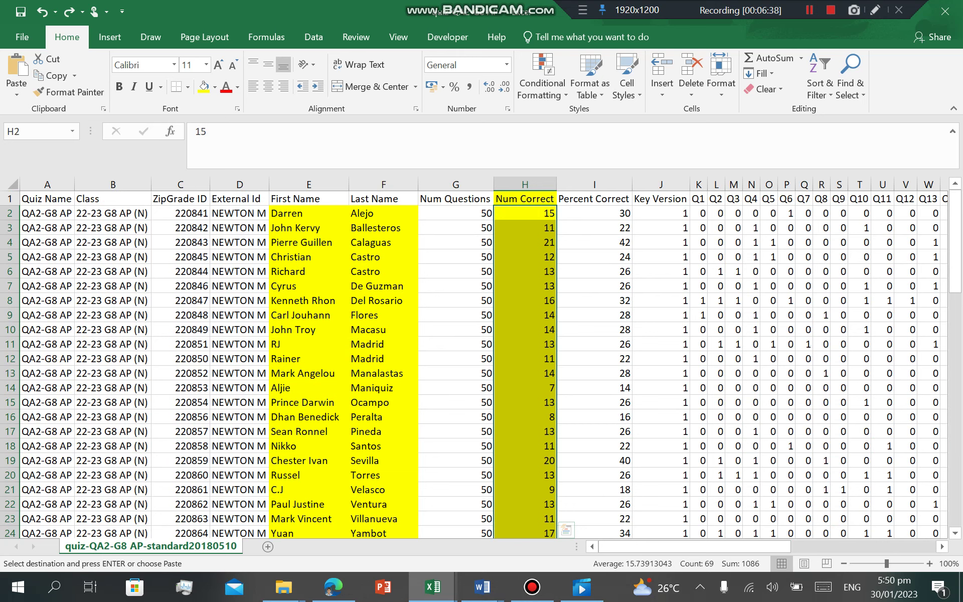
click(698, 402)
Step: Switch to ZipGrade to view the graded papers and the All Quizzes list, and return to the Excel workbook
key(alt+Tab)
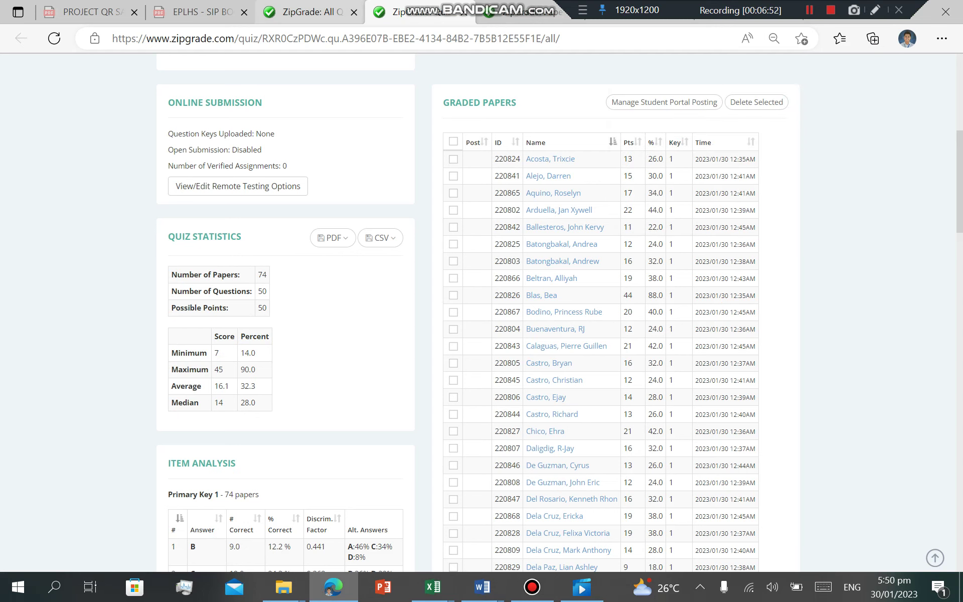
click(310, 11)
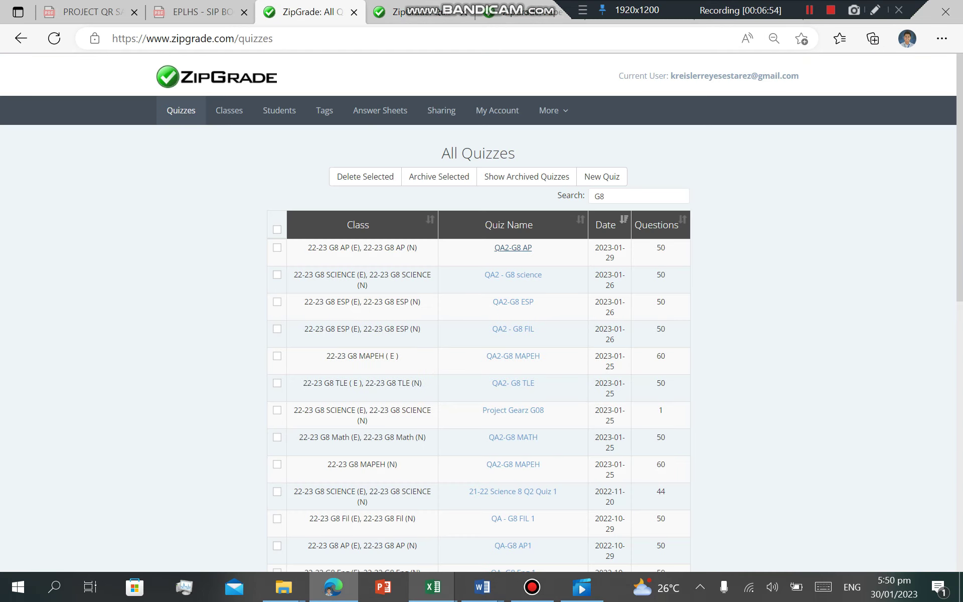
click(432, 587)
click(755, 520)
click(524, 344)
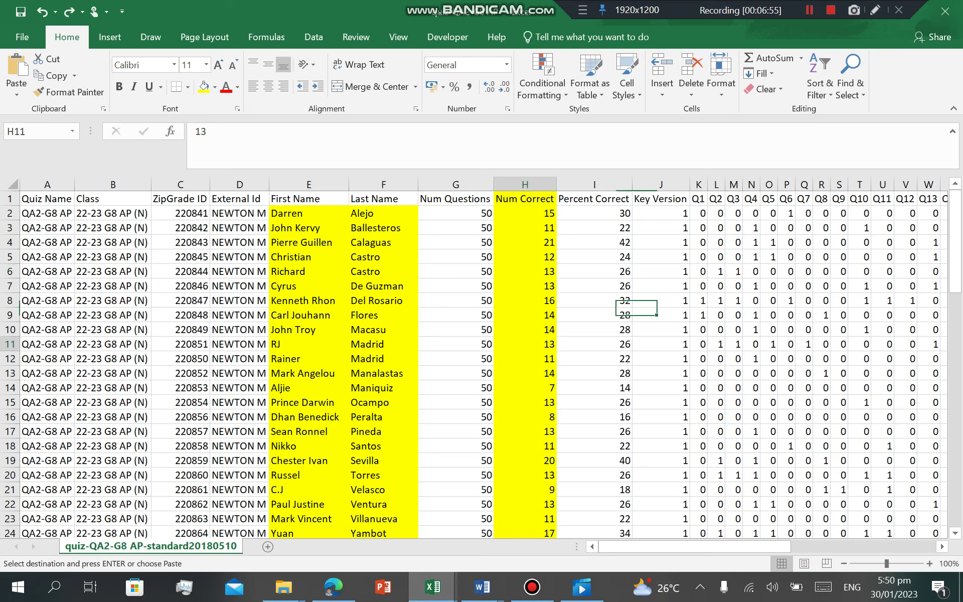
Step: Examine the score columns and the per-question results across to Q50
click(597, 344)
scroll(595, 344, right, 8)
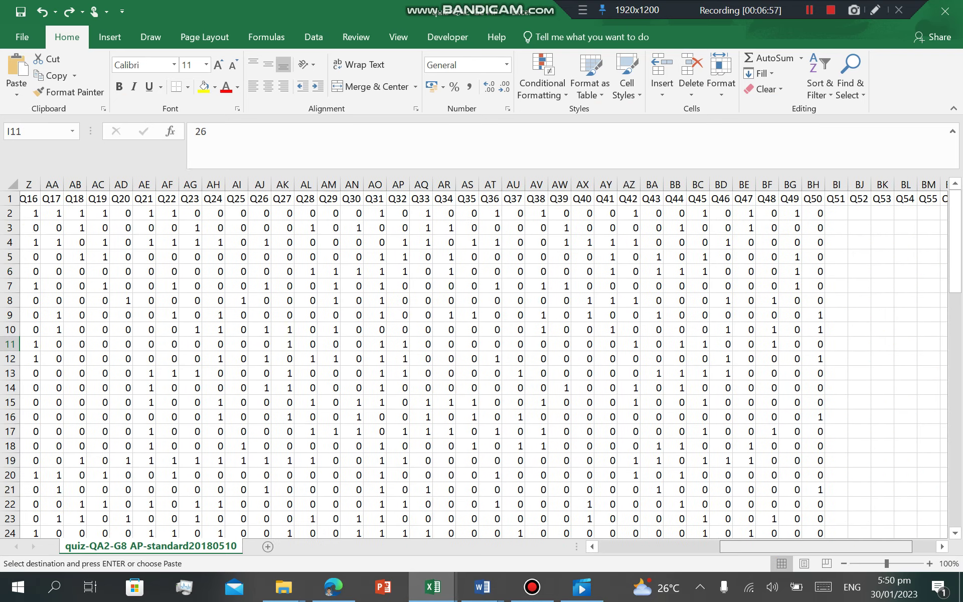
scroll(594, 344, left, 8)
click(455, 315)
key(Down)
key(Down)
key(Down)
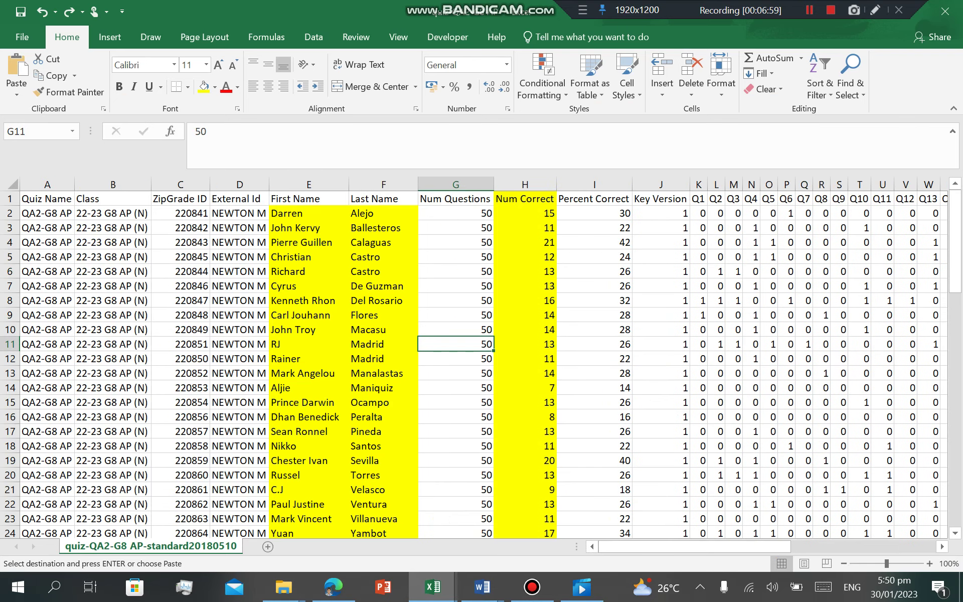
click(716, 373)
Step: Enter a COUNT formula in H76, below the last student, over the Num Correct scores above it
scroll(481, 365, down, 18)
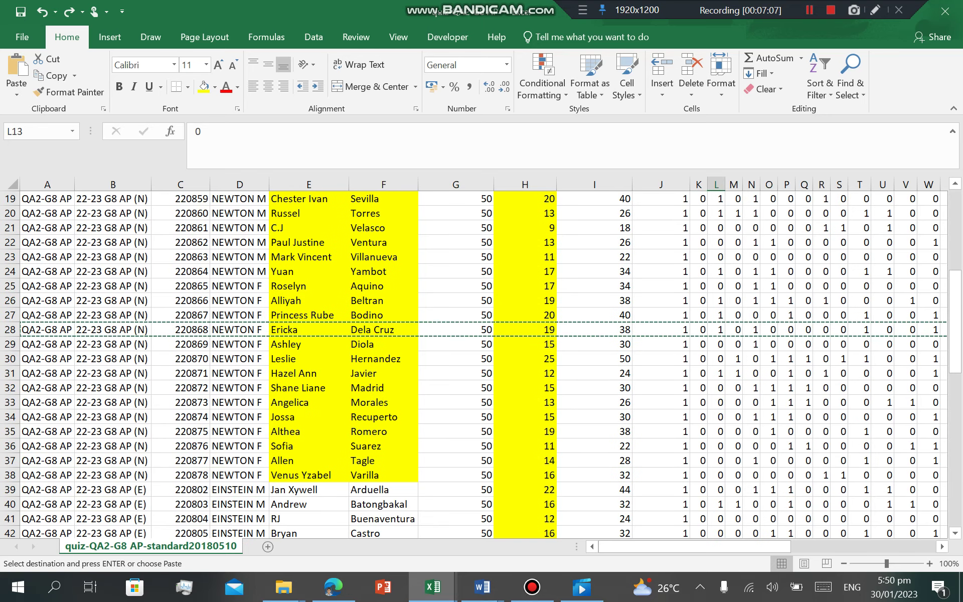
scroll(482, 365, down, 4)
scroll(482, 365, up, 2)
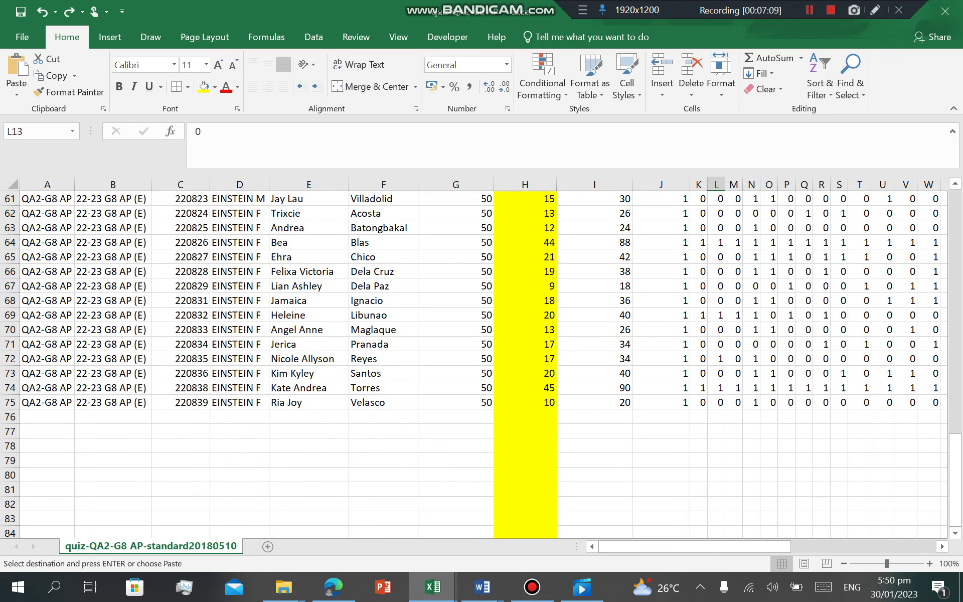
click(525, 416)
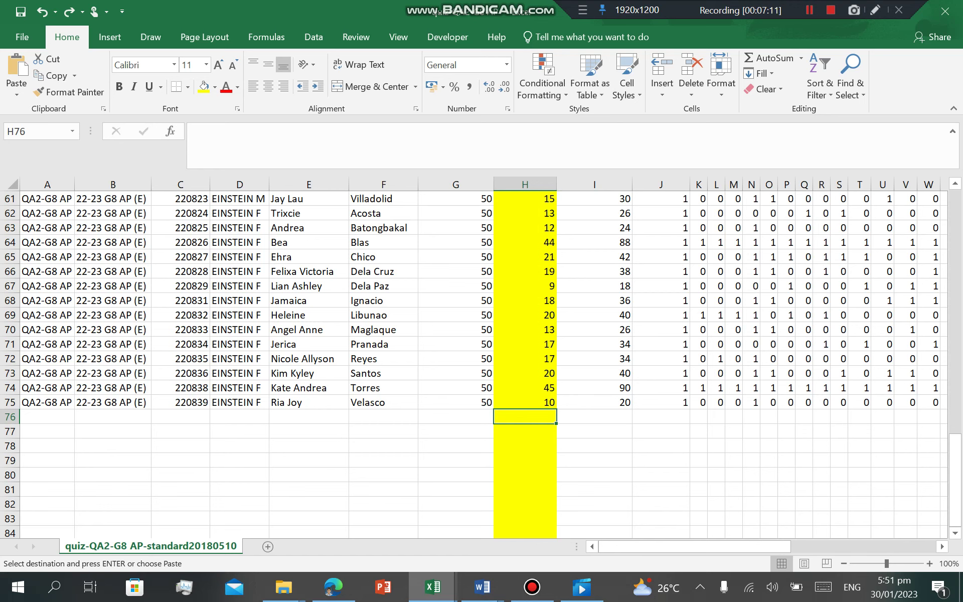
text(==CIUNT)
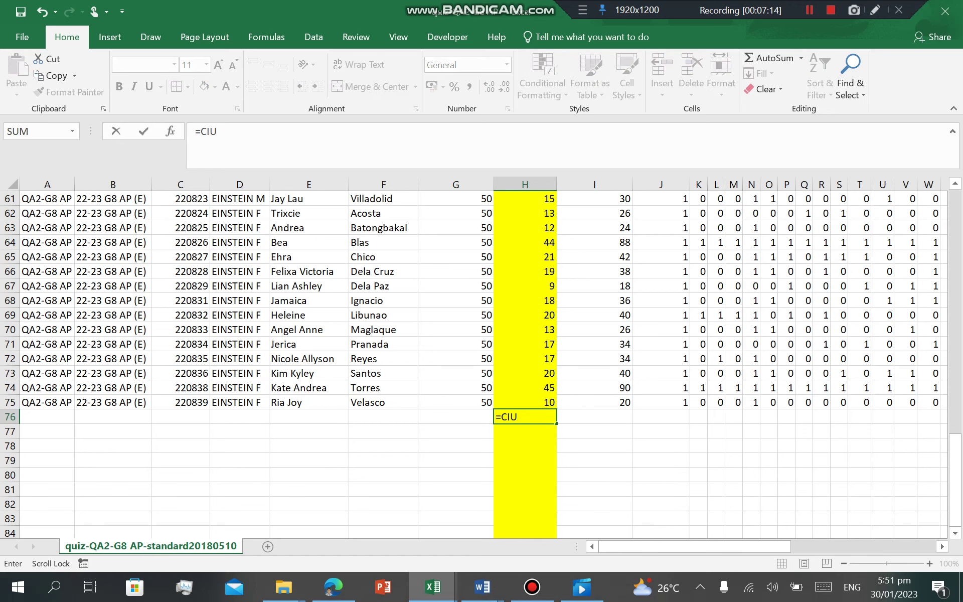
key(BackSpace)
key(BackSpace)
key(BackSpace)
key(BackSpace)
text(OU)
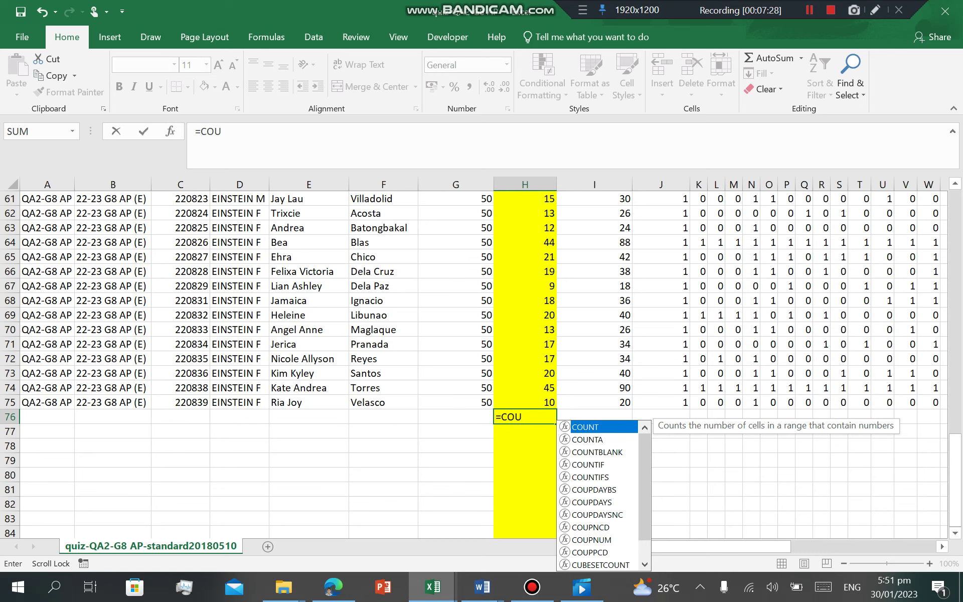
key(Tab)
drag(525, 402, 524, 212)
key(Return)
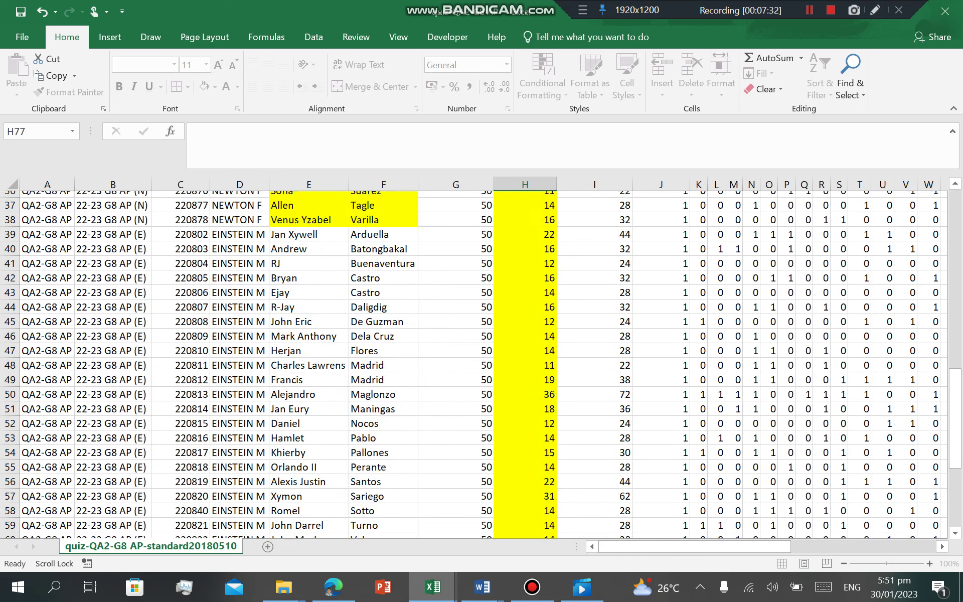
Step: Switch to ZipGrade in the browser and filter the All Classes list by G8
key(alt+Tab)
drag(307, 247, 417, 247)
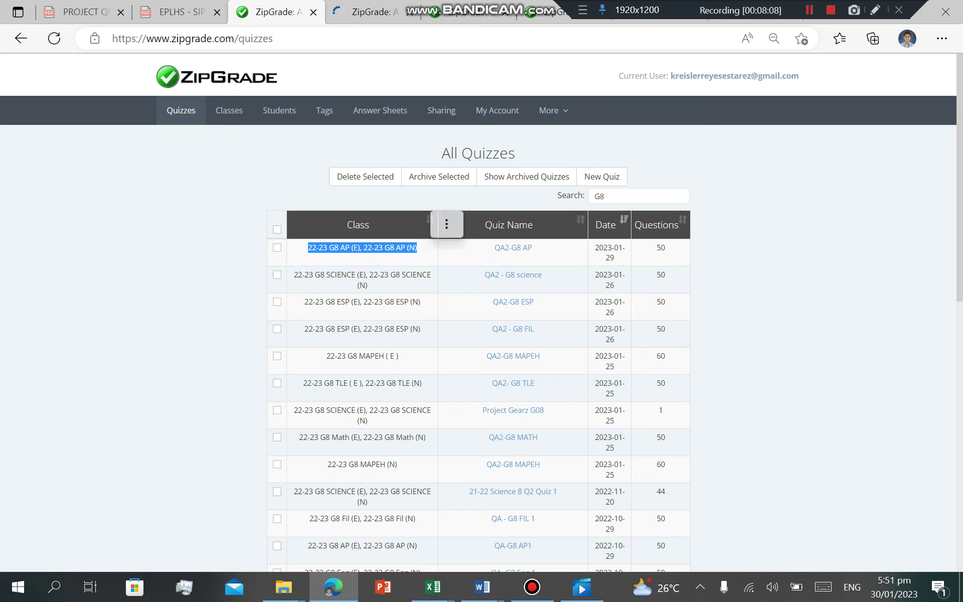
key(ctrl+Tab)
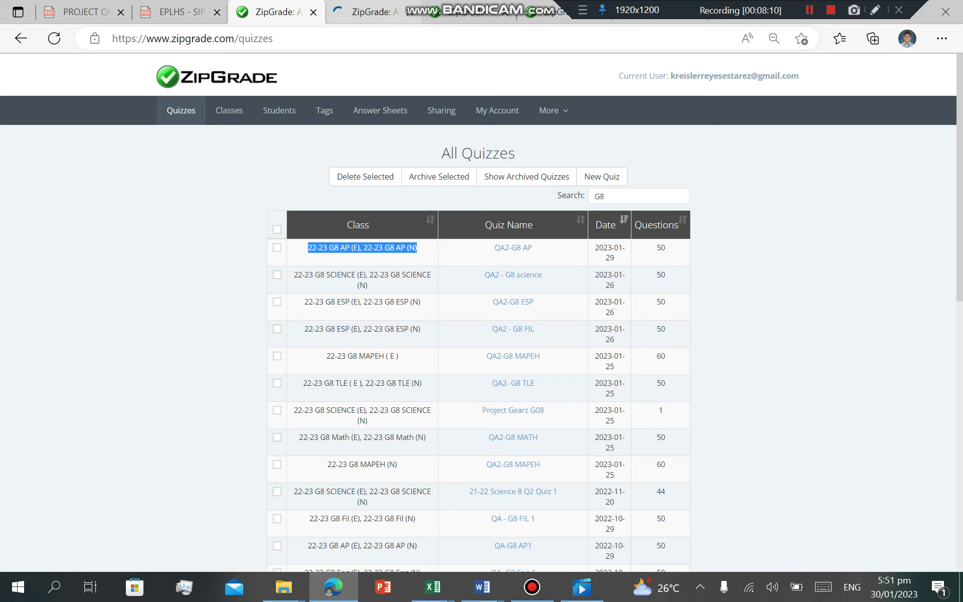
scroll(478, 311, down, 15)
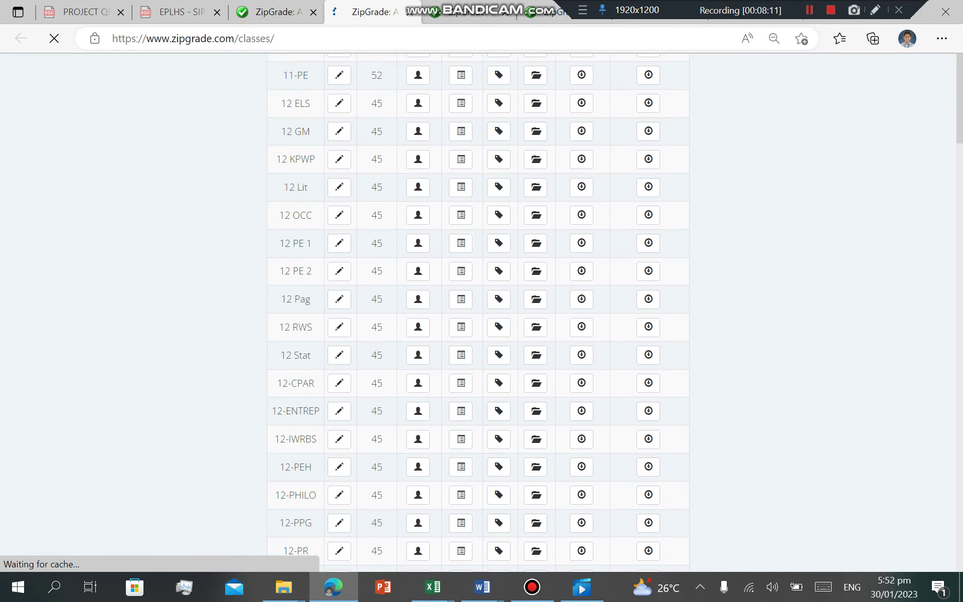
scroll(478, 311, up, 15)
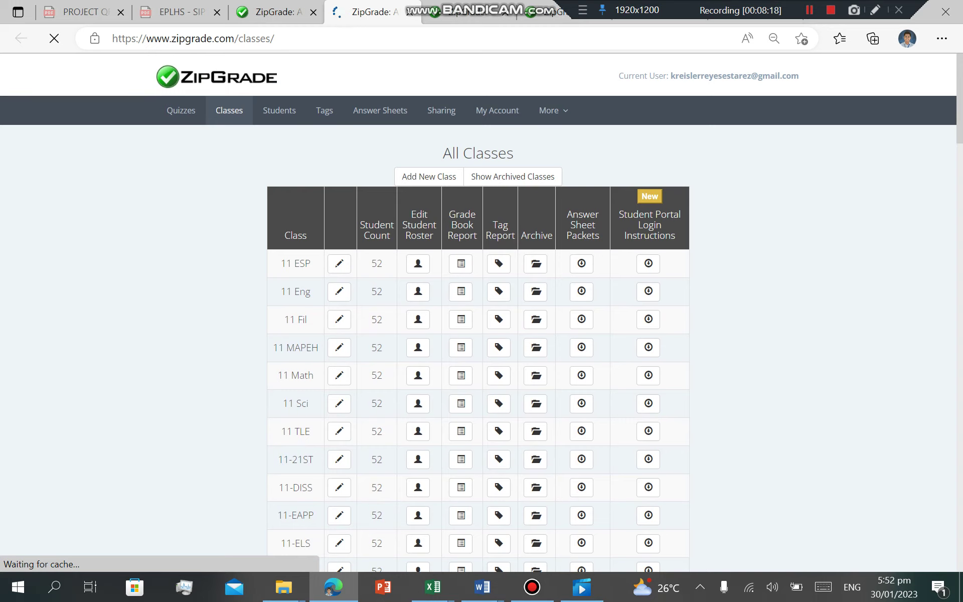
scroll(478, 311, down, 1)
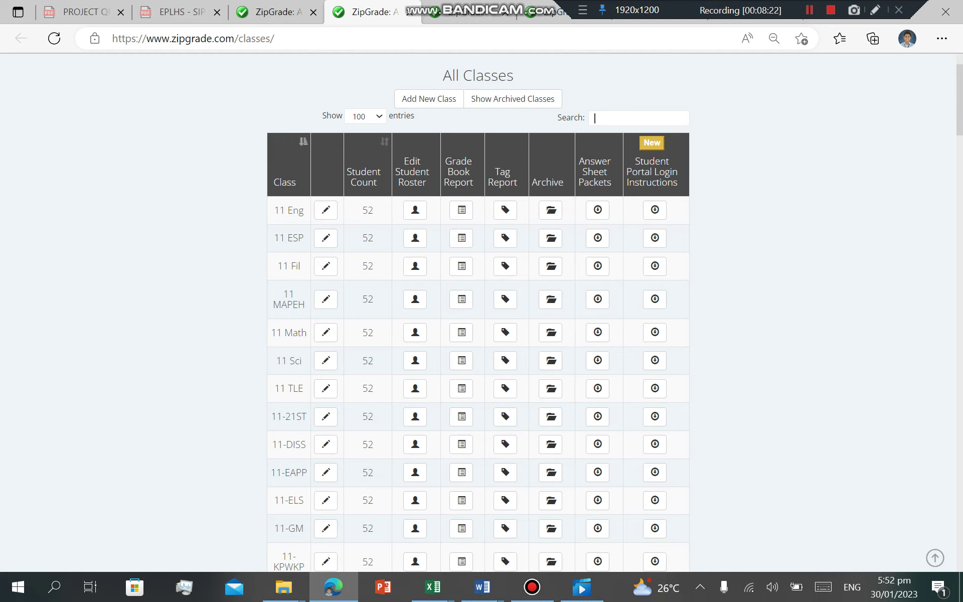
text(G8)
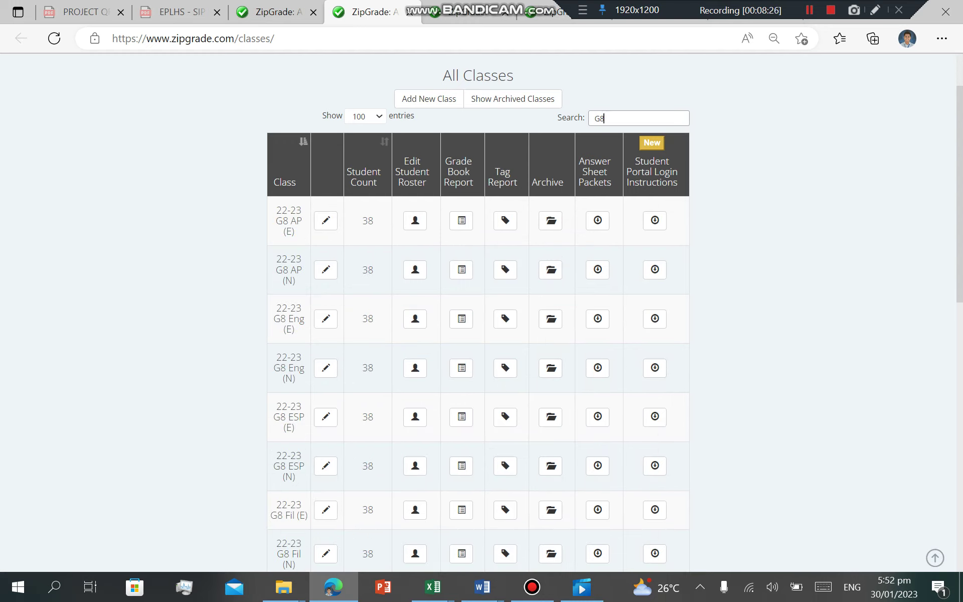
Step: Open the Grade Book Report of the class 22-23 G8 AP (N) in a new browser tab and show it
right_click(461, 271)
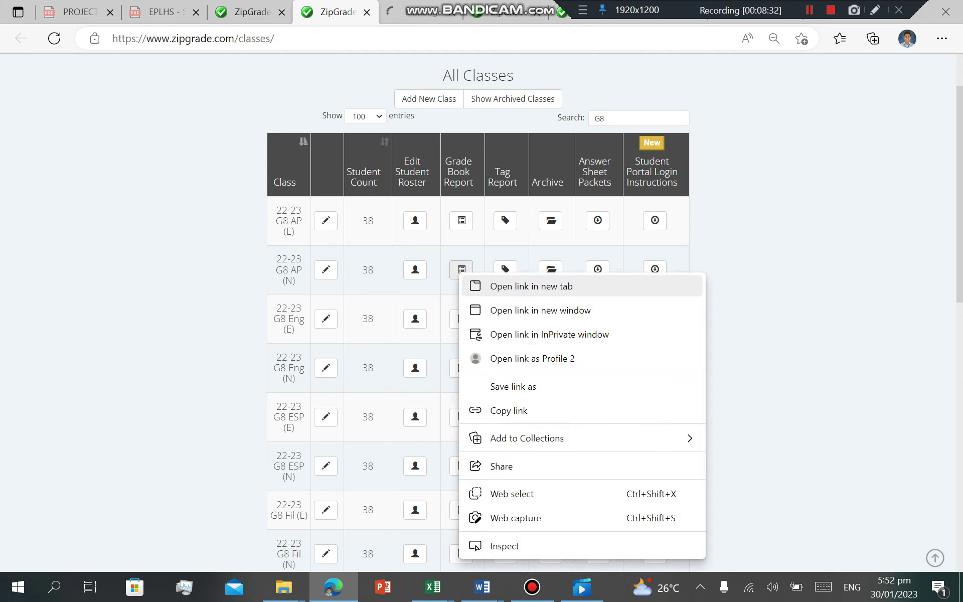
click(530, 286)
click(382, 11)
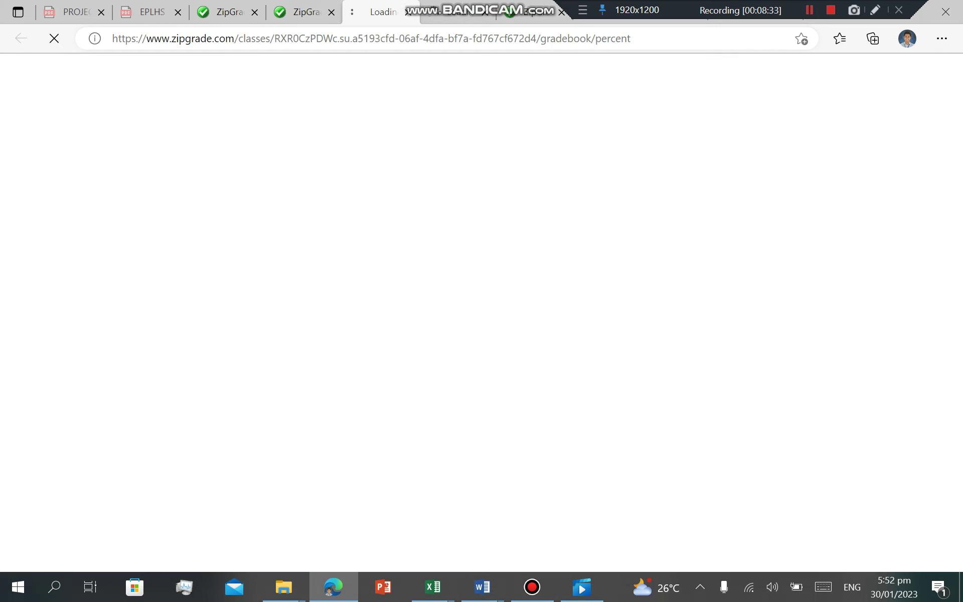